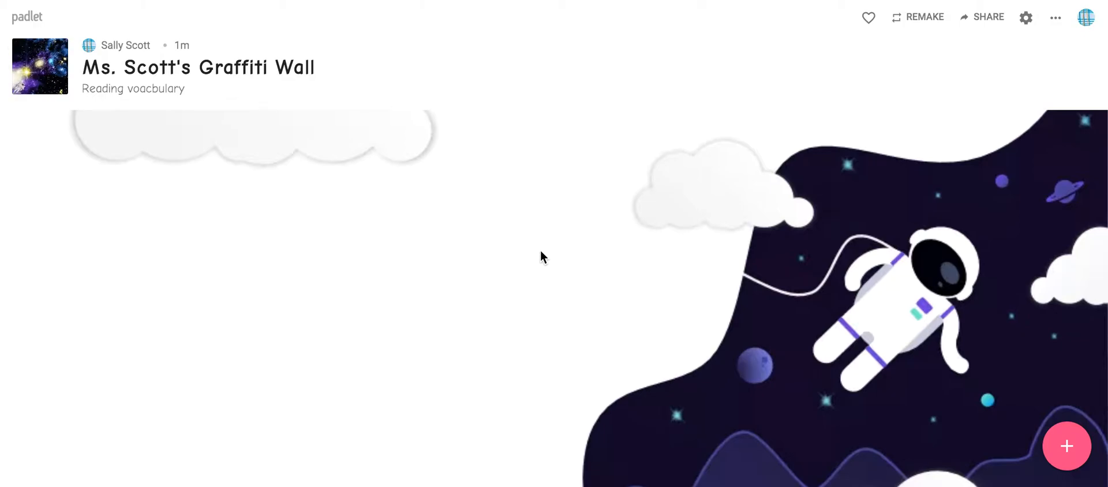
# Add a new post to the wall with the title "Planet: round objects in space".
pyautogui.click(1060, 449)
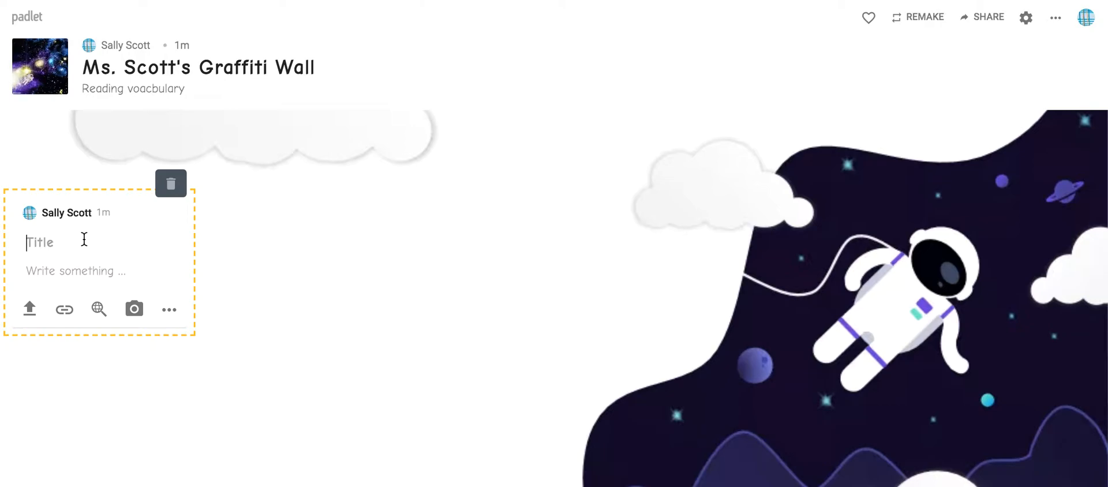
pyautogui.write('Planet:')
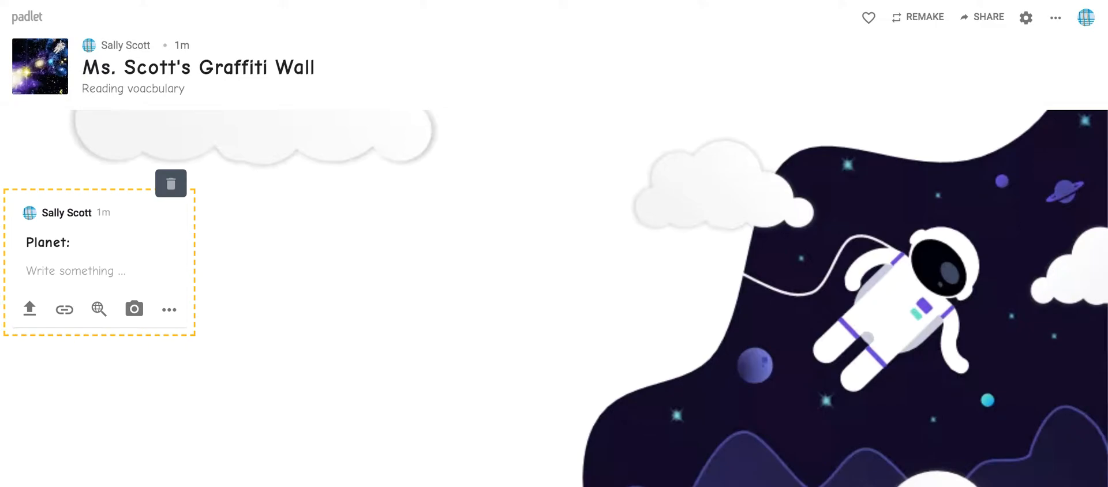
pyautogui.write(' round o')
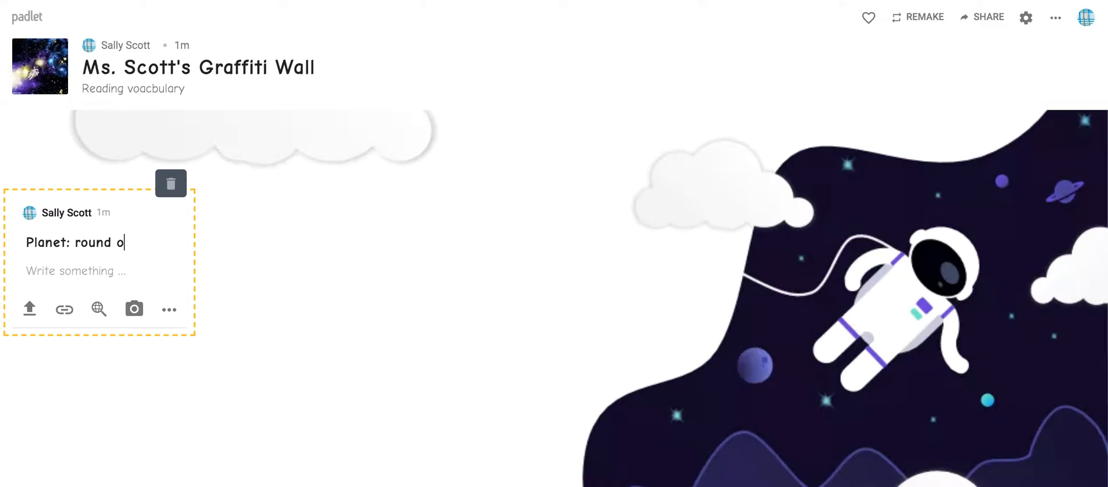
pyautogui.write('bjects')
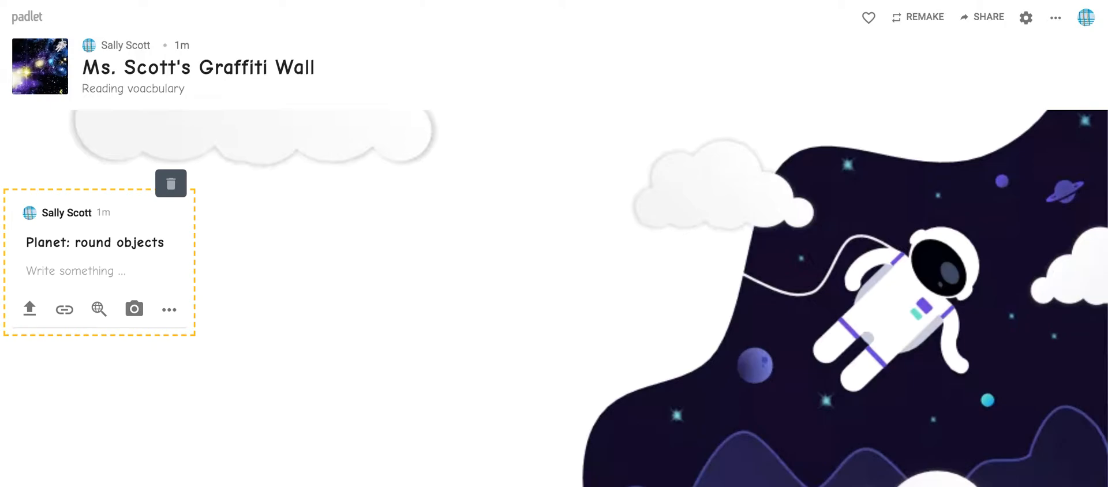
pyautogui.write(' in space')
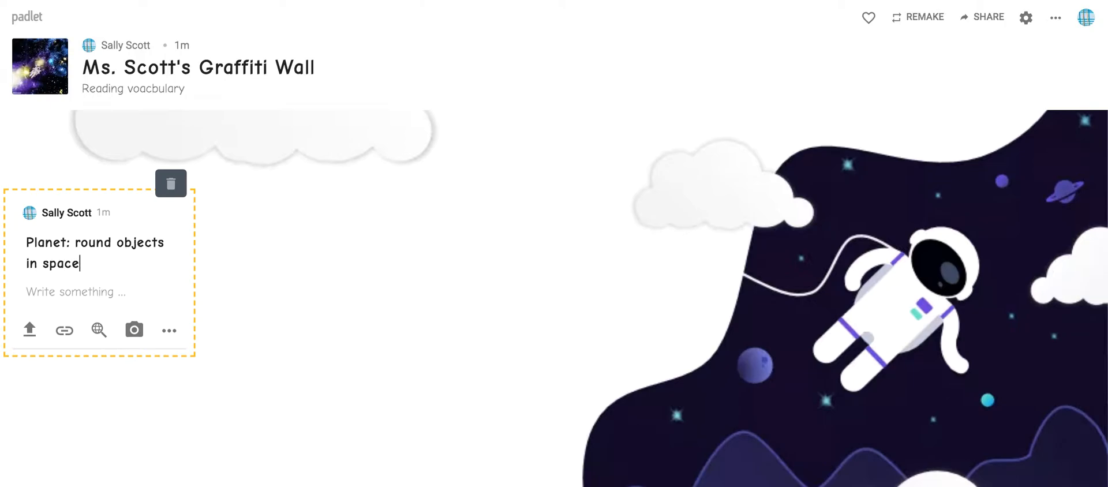
# Write "There are 8 planets that orbit the sun." in the body of the planet post.
pyautogui.click(68, 292)
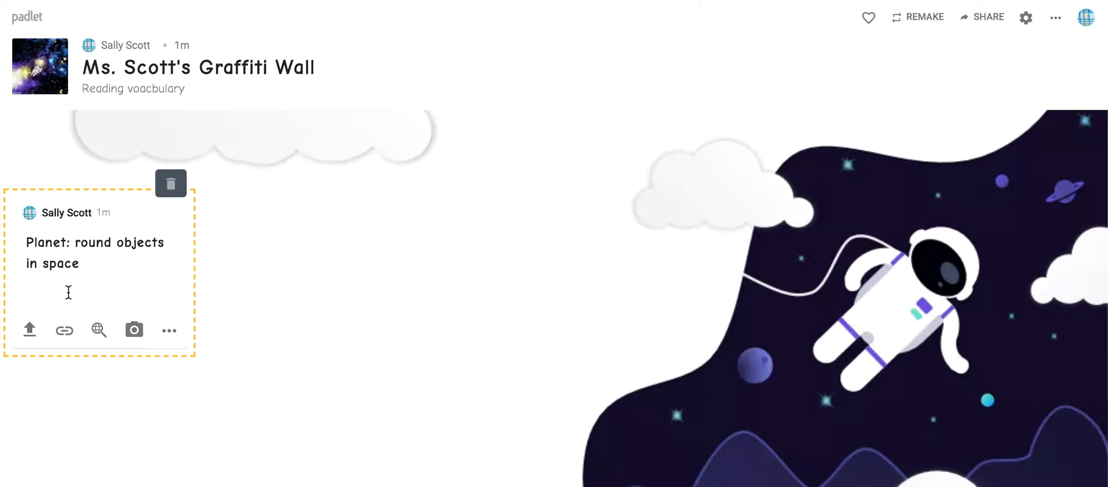
pyautogui.write('Ther')
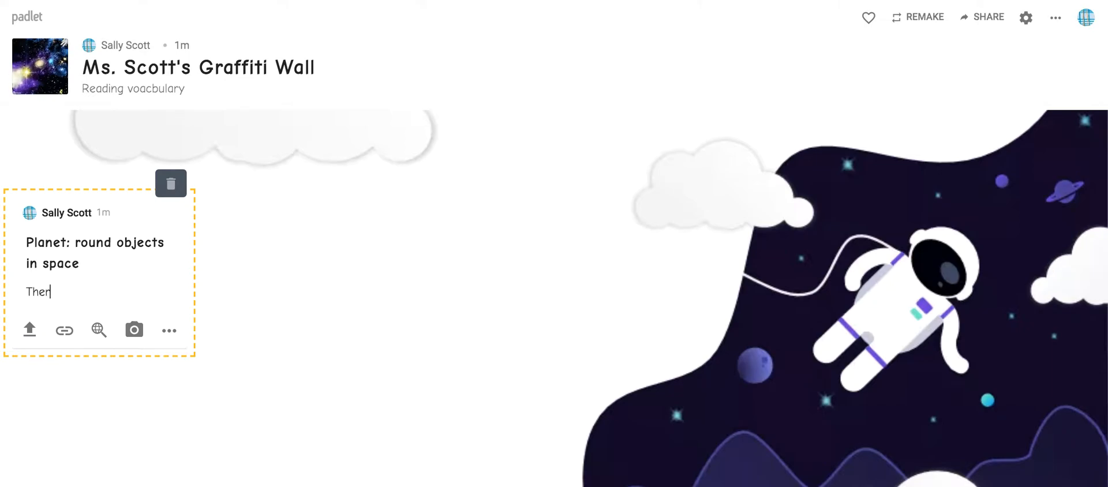
pyautogui.write('e are 8 pla')
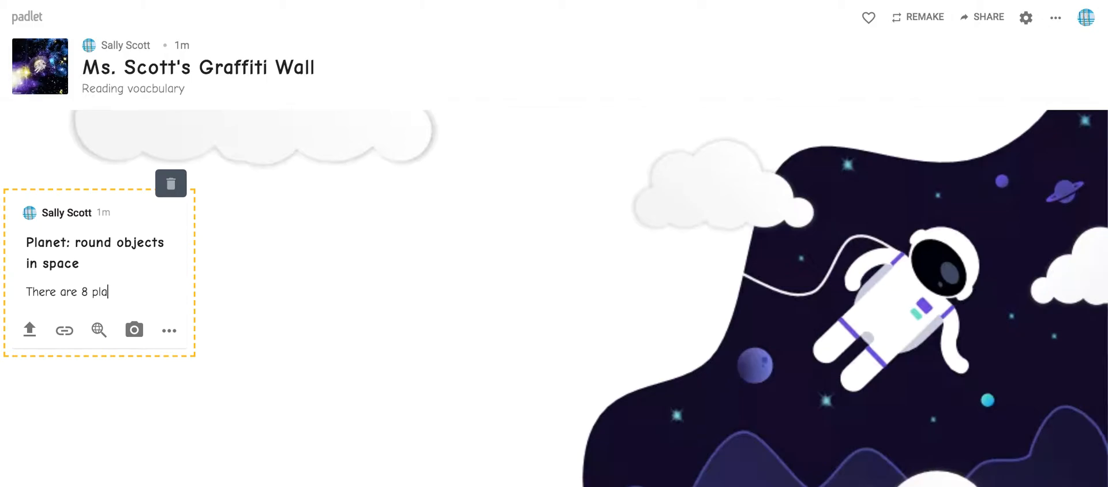
pyautogui.write('nets that or')
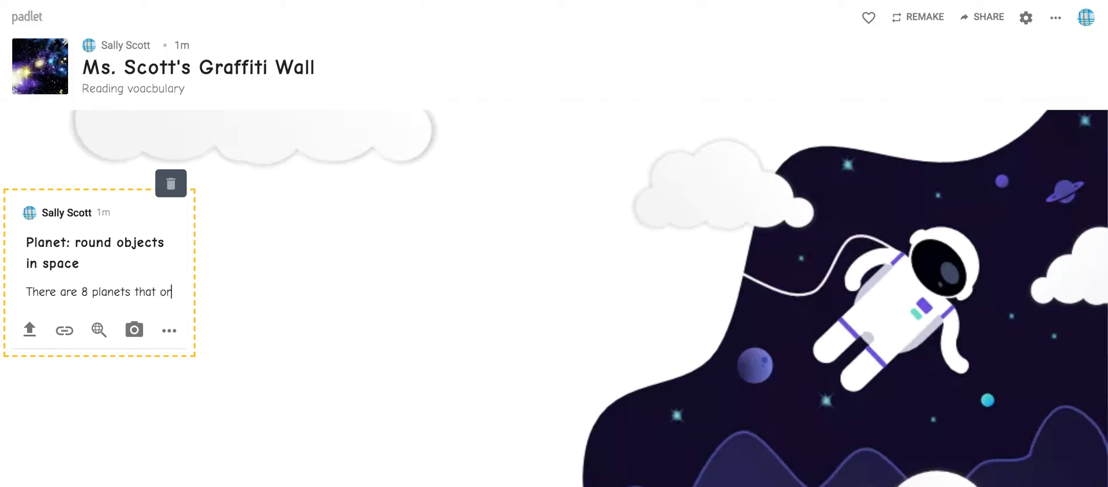
pyautogui.write('bit the sun.')
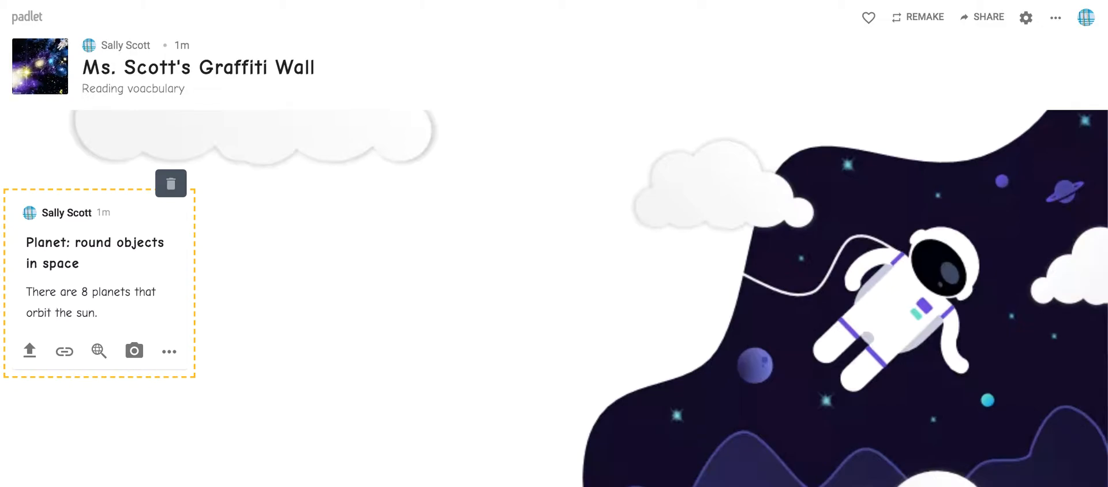
# Add a second line to the post body reading "My favorite planet is Saturn because it is pretty.".
pyautogui.press('Return')
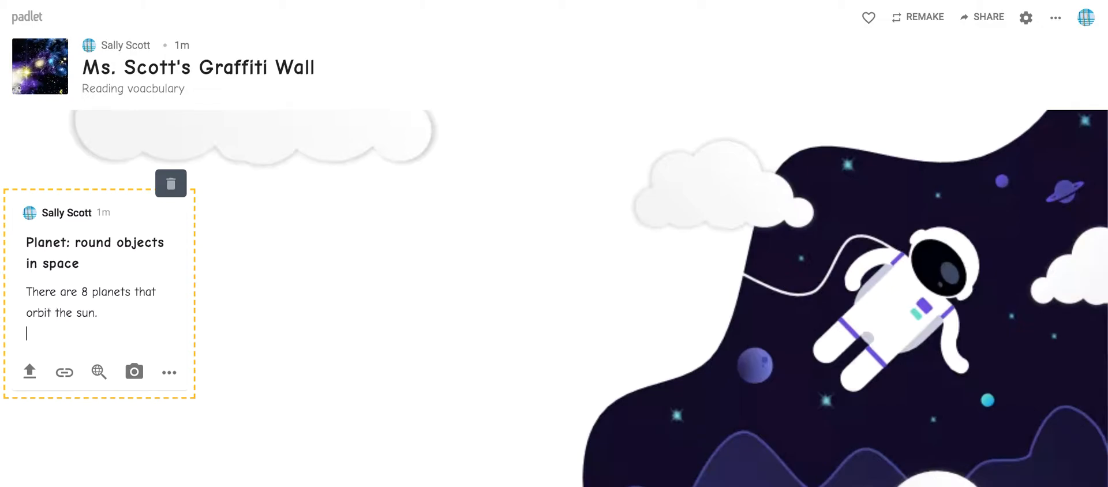
pyautogui.write('My favo')
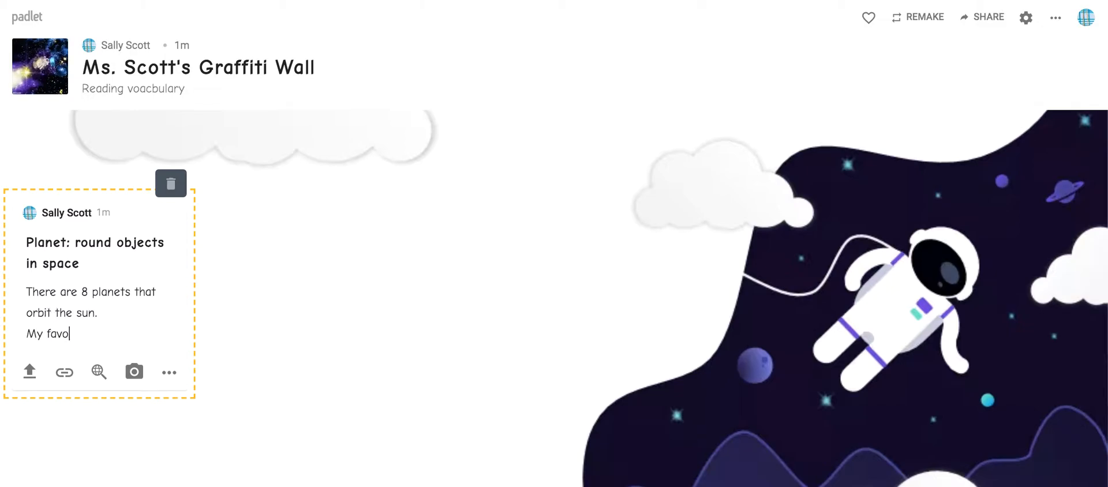
pyautogui.write('rite plane')
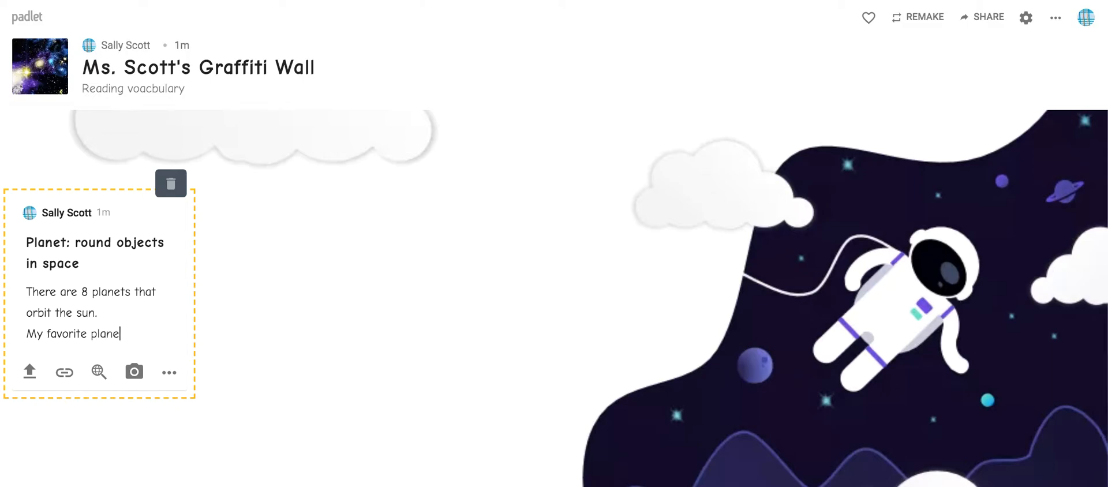
pyautogui.write('t is Saturn')
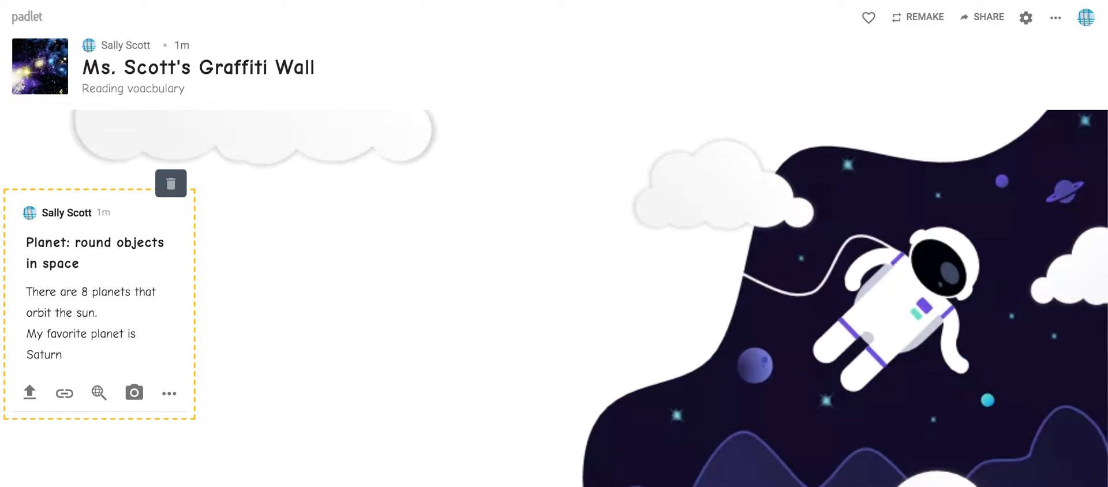
pyautogui.write(' because it is')
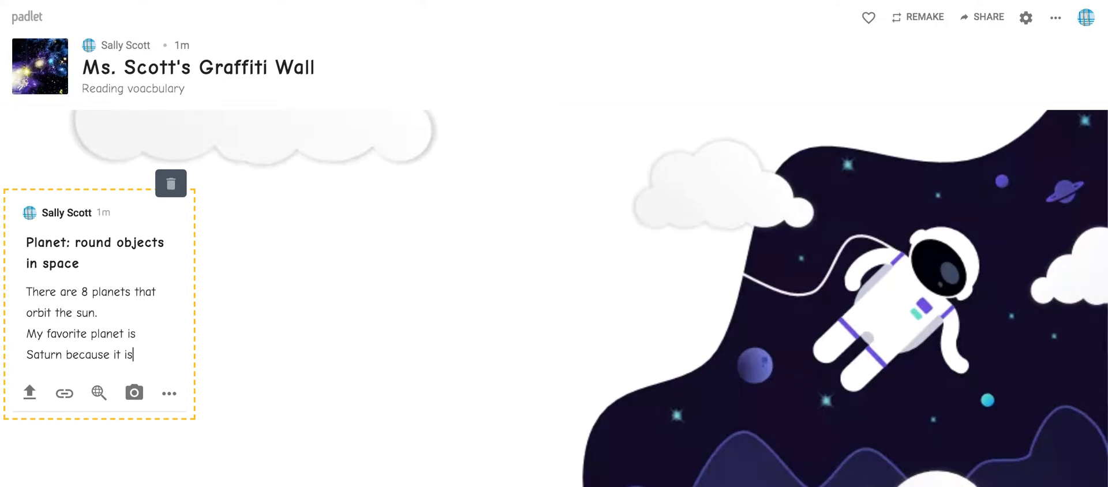
pyautogui.write(' pretty.')
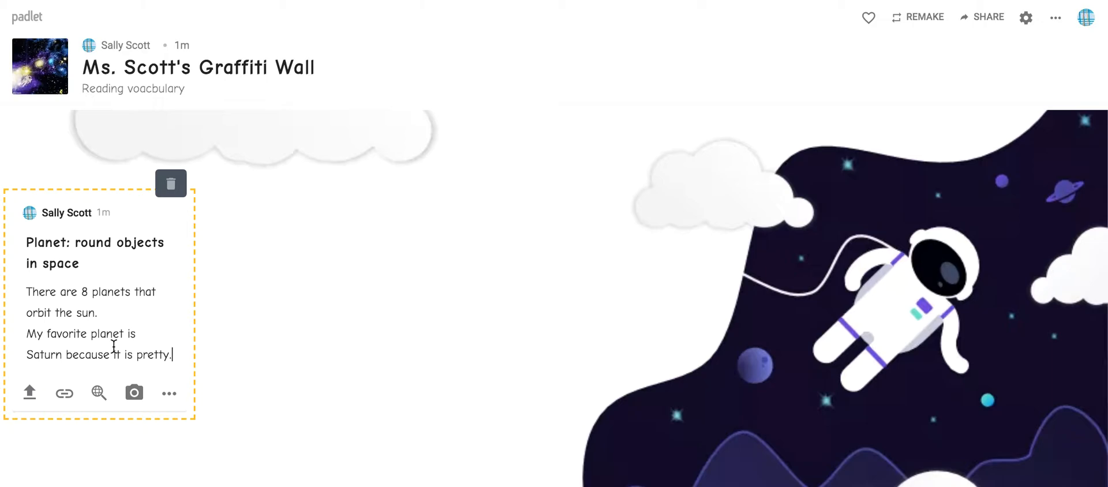
# Search Google GIFs for "Saturn" as an attachment for the planet post.
pyautogui.click(169, 397)
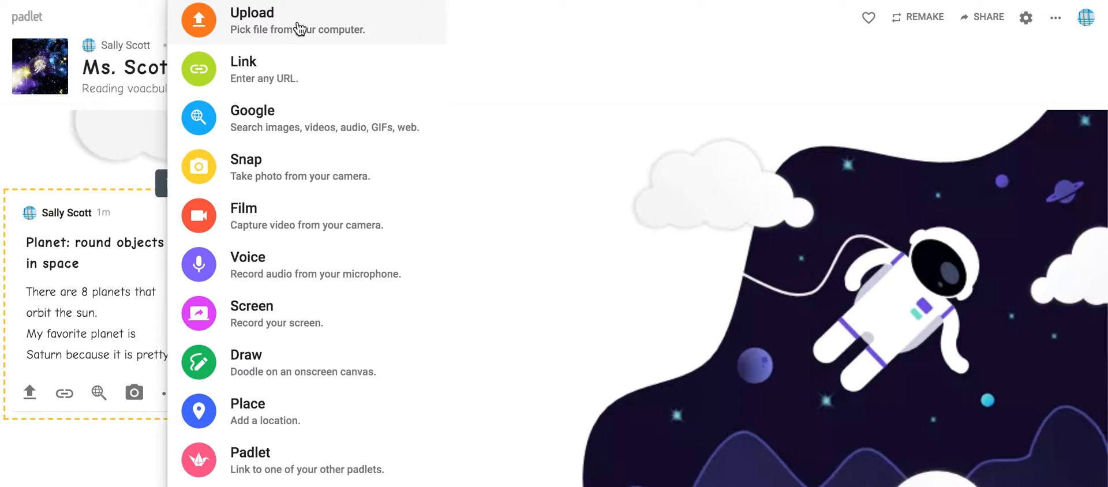
pyautogui.click(299, 116)
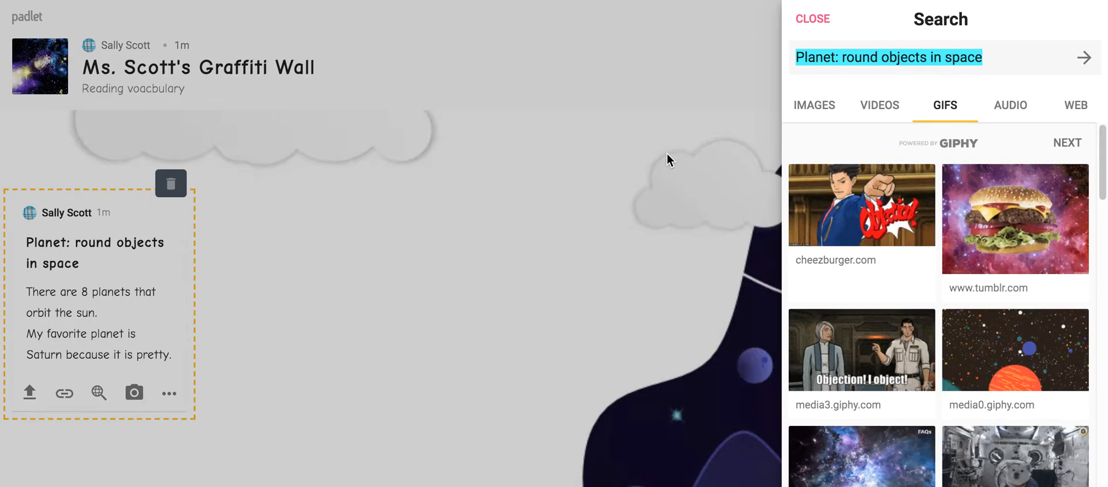
pyautogui.write('Sat')
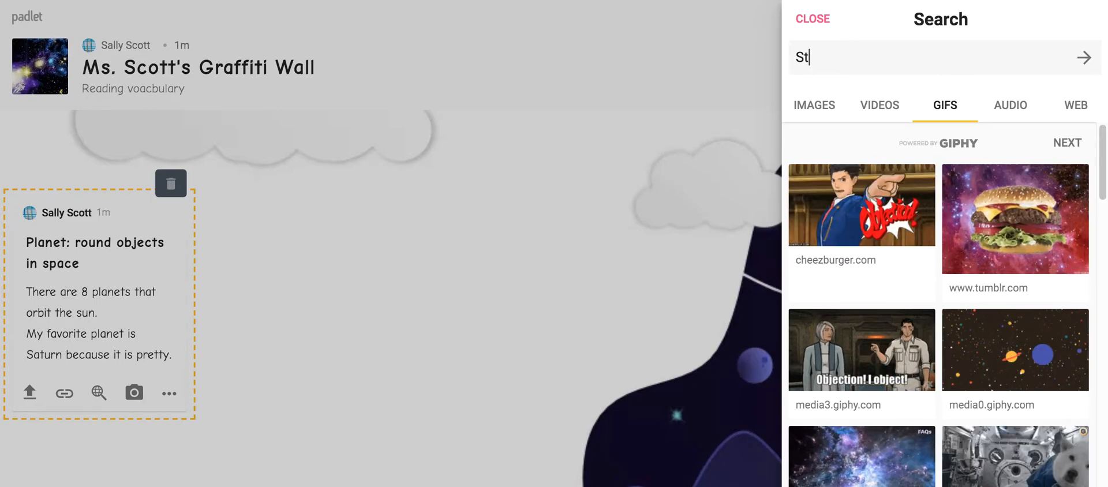
pyautogui.write('urn')
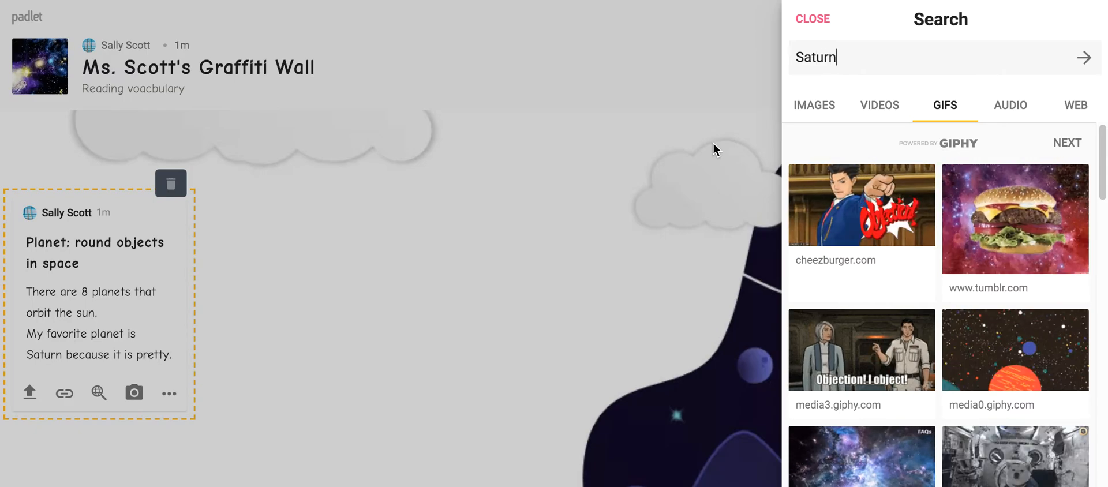
pyautogui.press('Return')
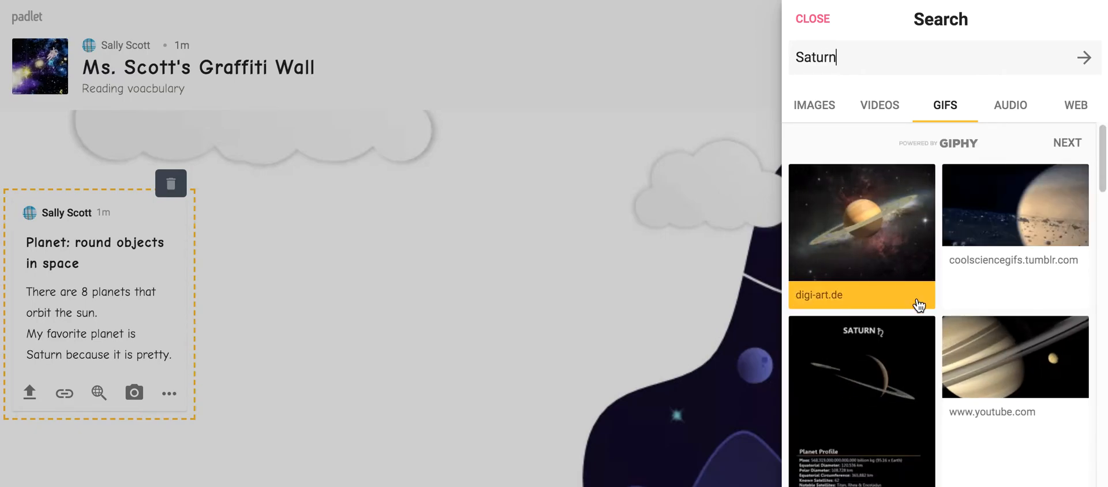
# Search GIFs for "planets", attach the media2.giphy.com GIF with the orange and blue planets to the post, and remove it again.
pyautogui.moveTo(841, 58); pyautogui.dragTo(781, 58)
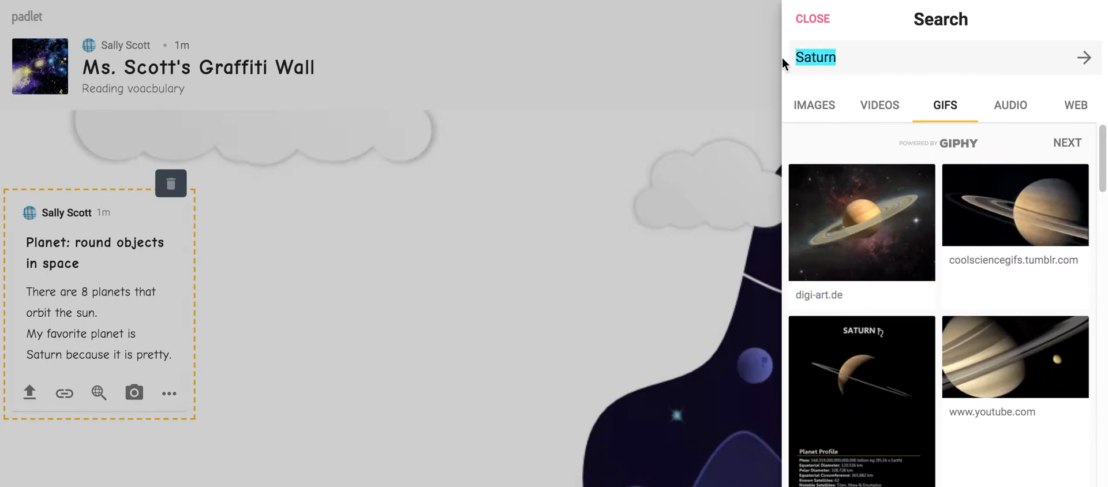
pyautogui.write('planets')
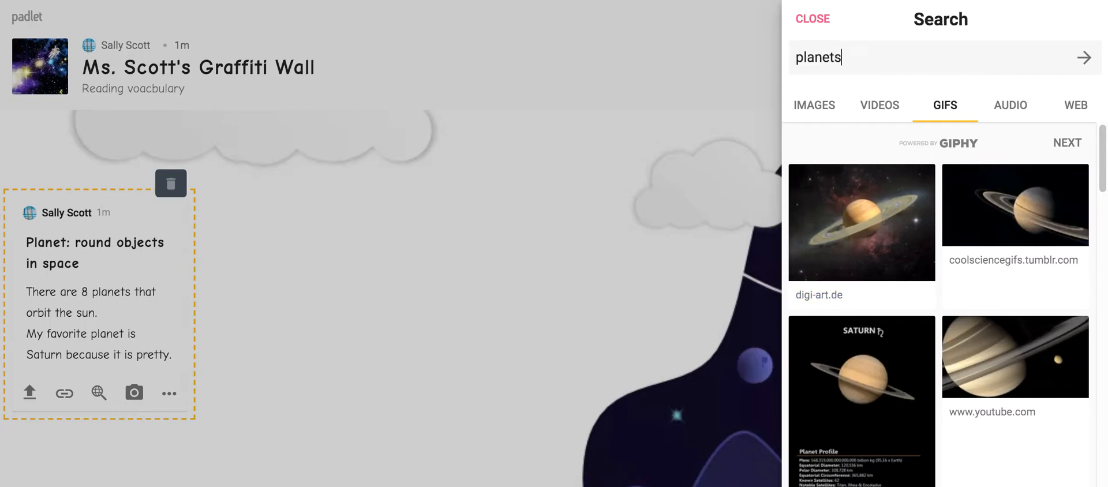
pyautogui.press('Return')
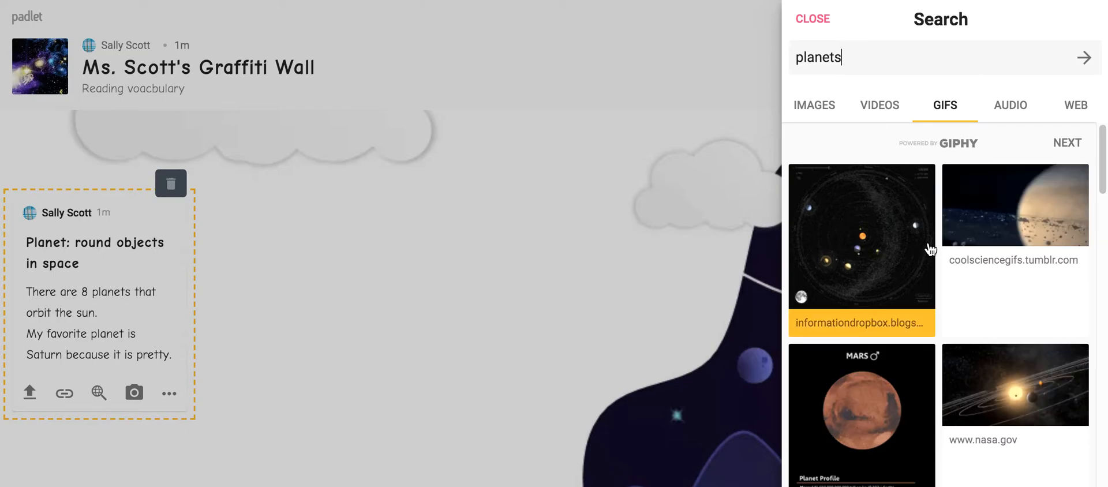
pyautogui.scroll(-5, 875, 253)
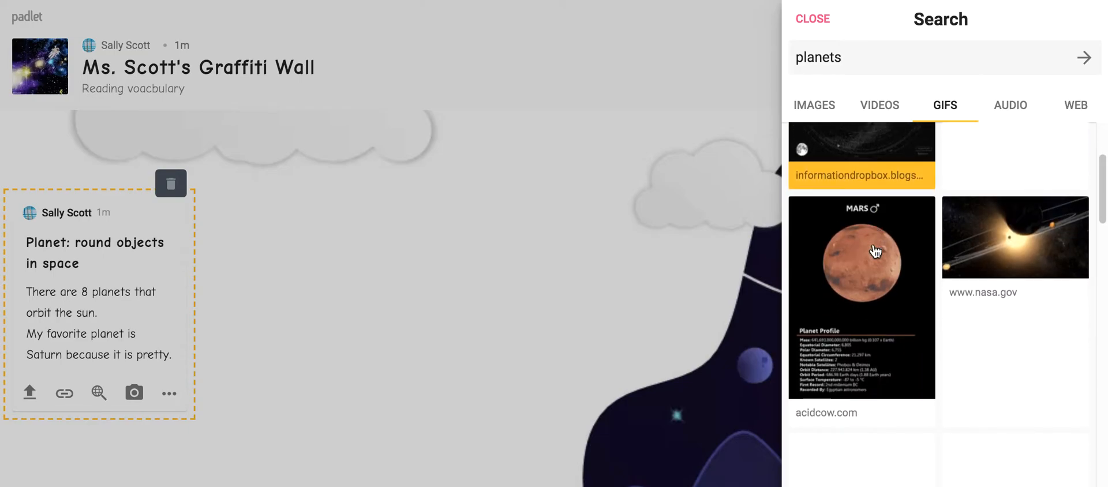
pyautogui.scroll(-2, 875, 252)
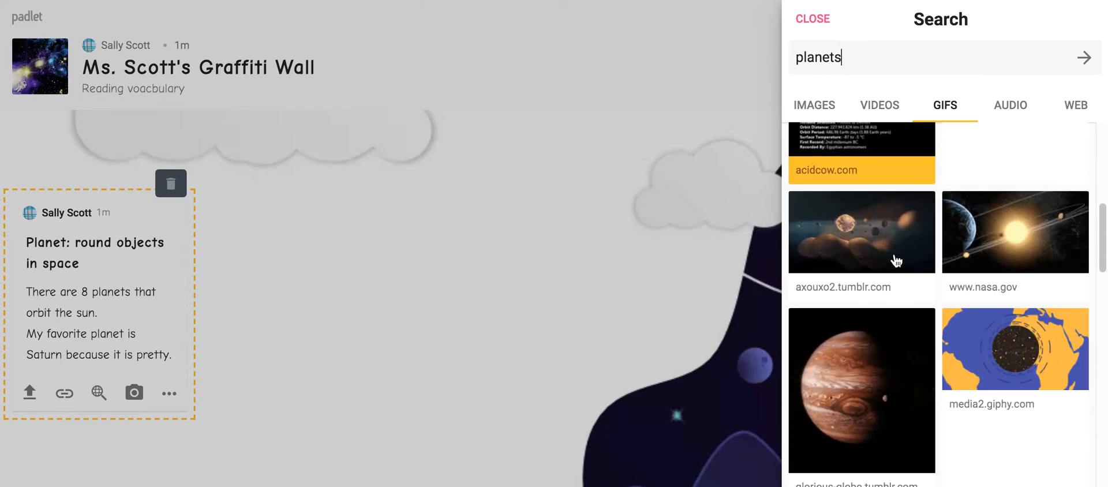
pyautogui.click(1000, 338)
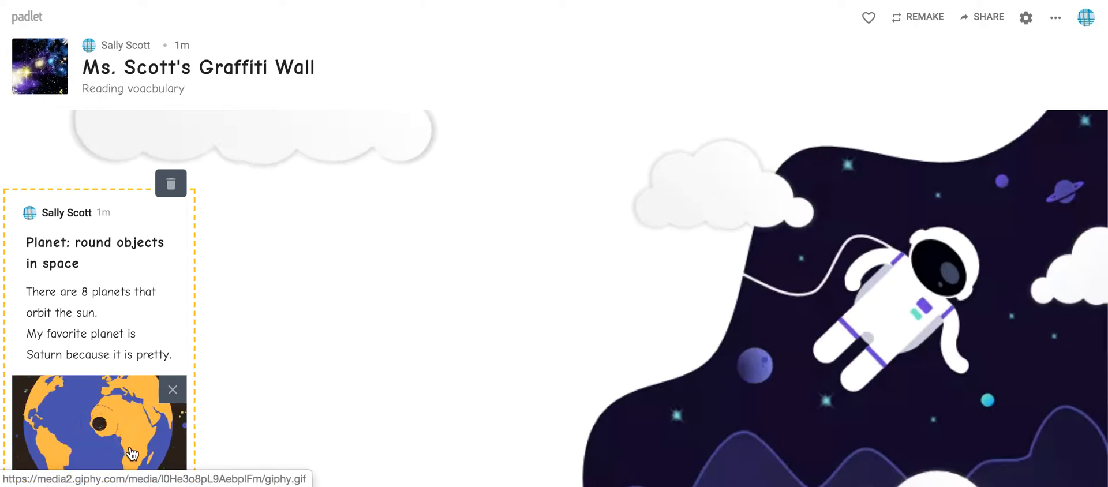
pyautogui.click(173, 390)
# Record a voice clip of about 12 seconds for the planet post and pause the recording.
pyautogui.click(174, 395)
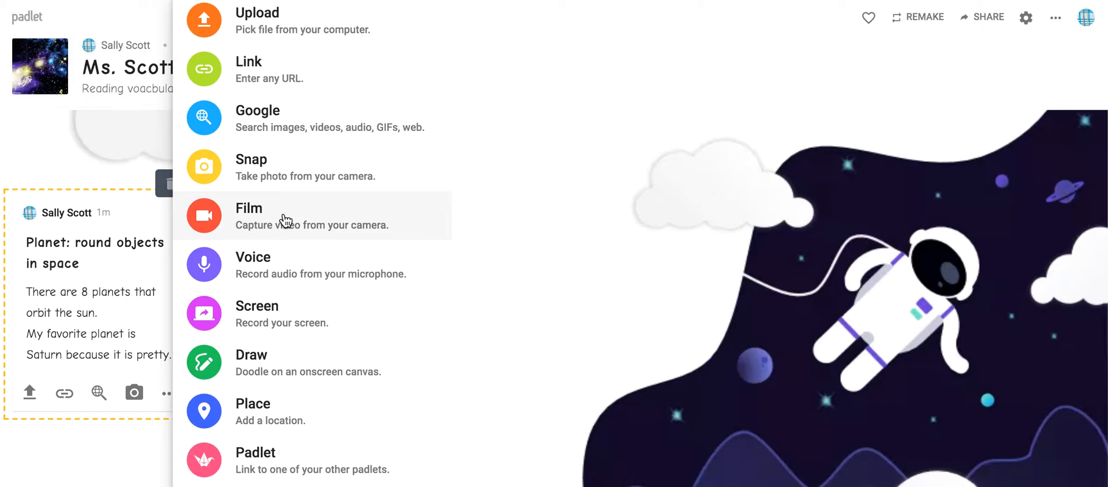
pyautogui.click(290, 264)
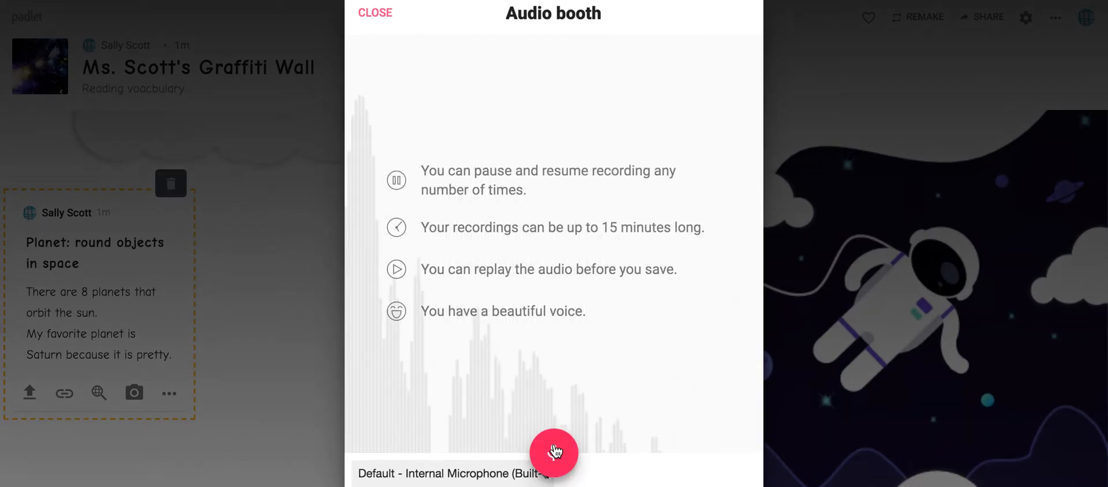
pyautogui.click(553, 448)
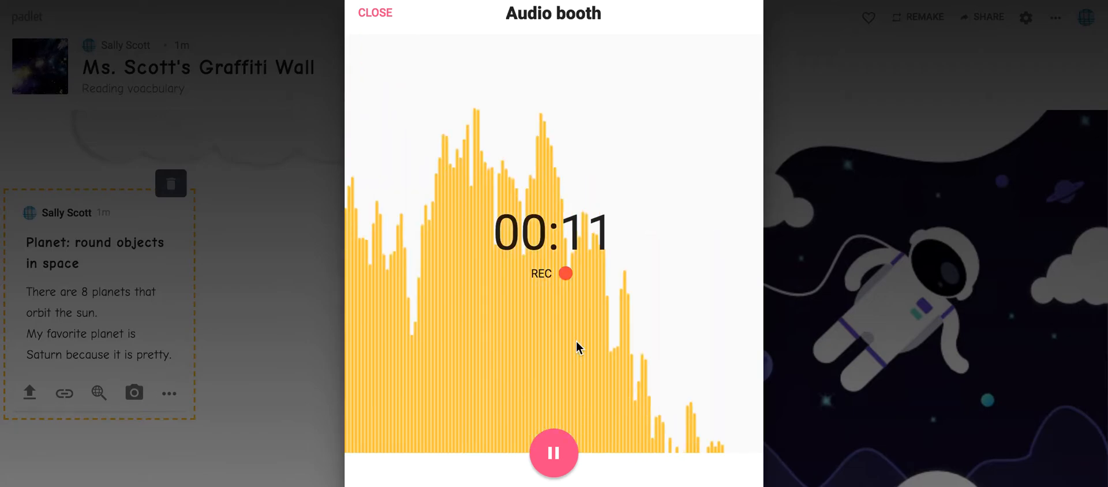
pyautogui.click(554, 456)
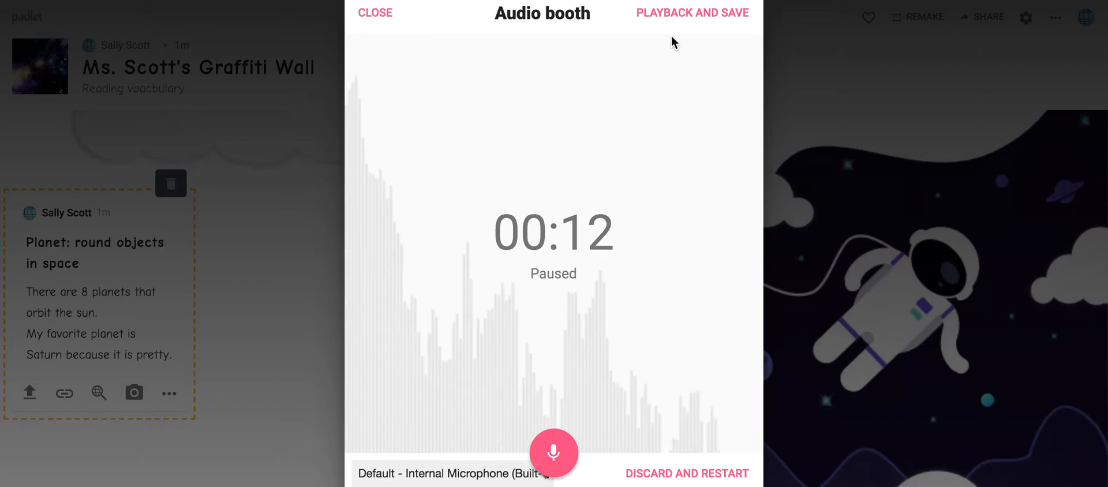
# Raise the volume, play back the voice recording, and return to the audio booth without saving.
pyautogui.press('XF86AudioRaiseVolume')
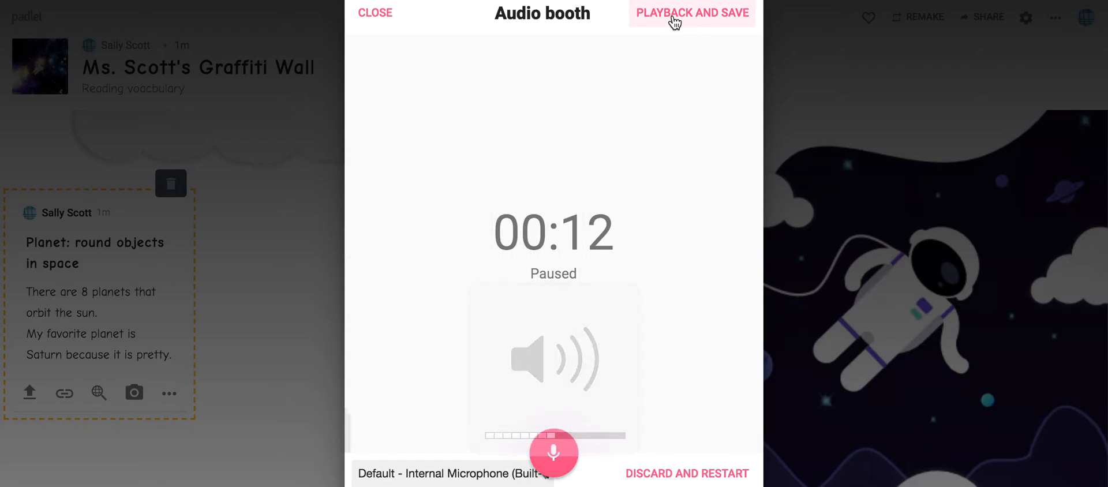
pyautogui.click(673, 15)
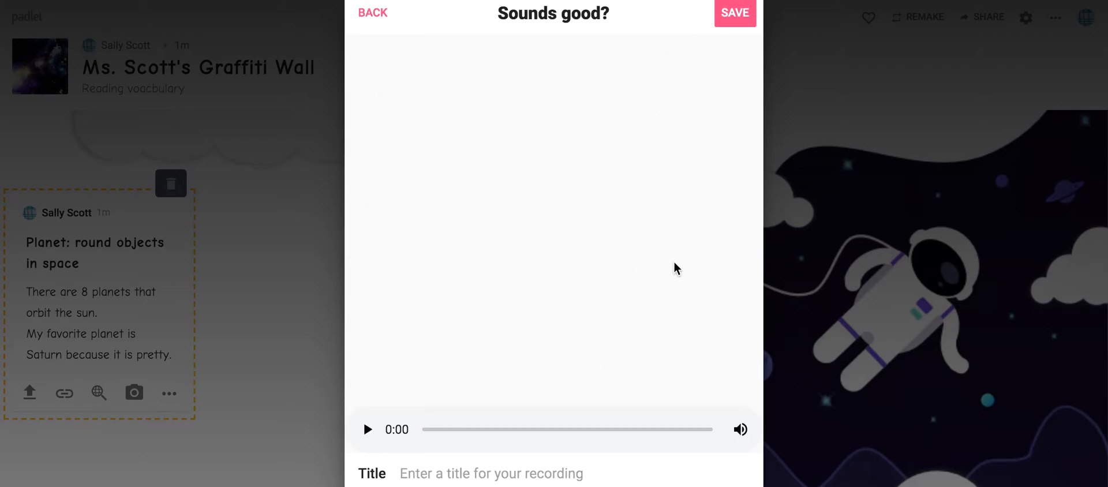
pyautogui.click(367, 429)
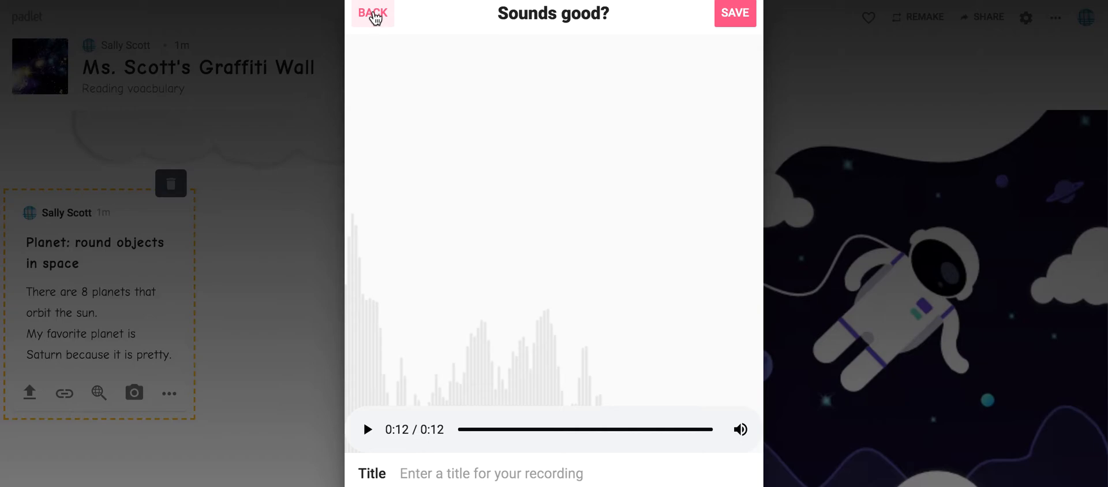
pyautogui.click(372, 13)
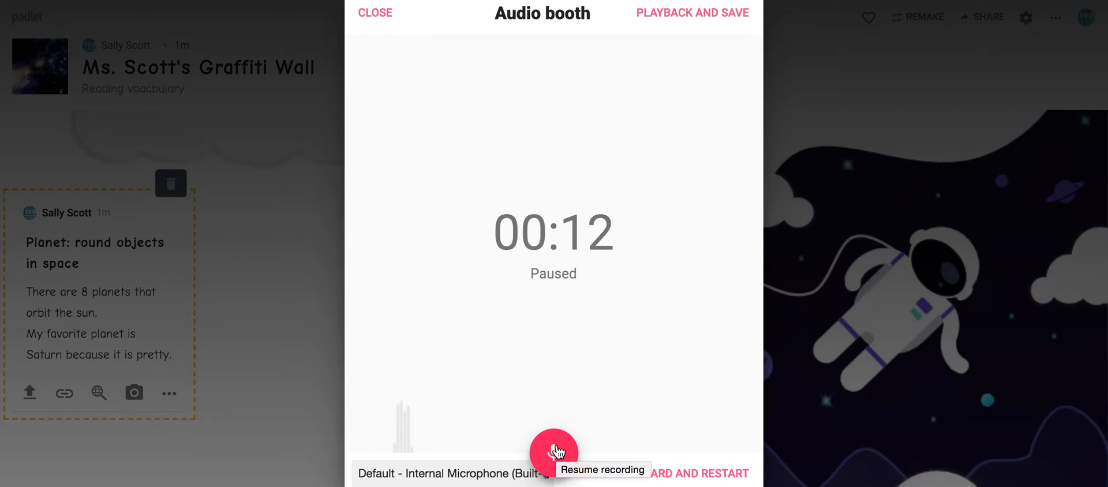
# Discard the voice clip, record a new one of about 6 seconds, title it "Planets" and save it to the post.
pyautogui.click(695, 473)
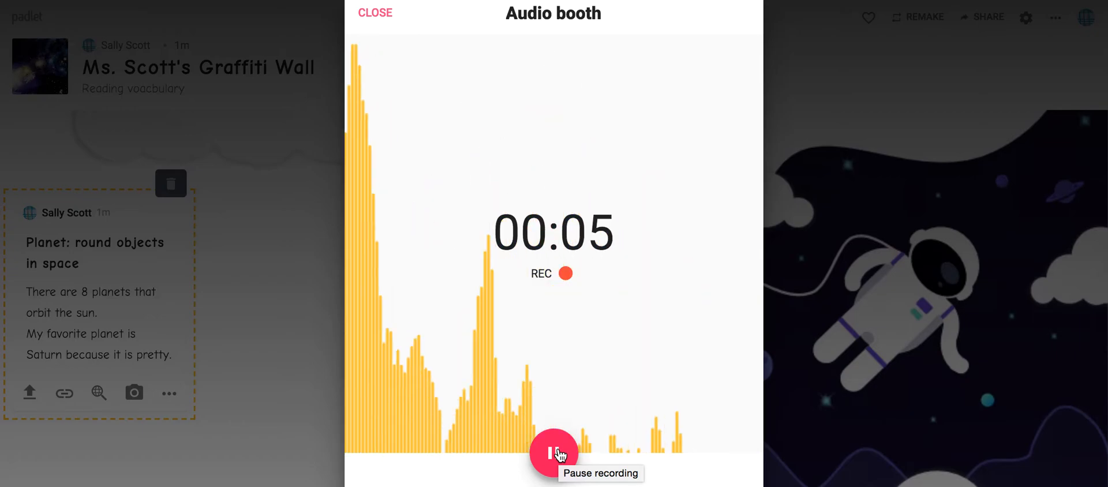
pyautogui.click(558, 452)
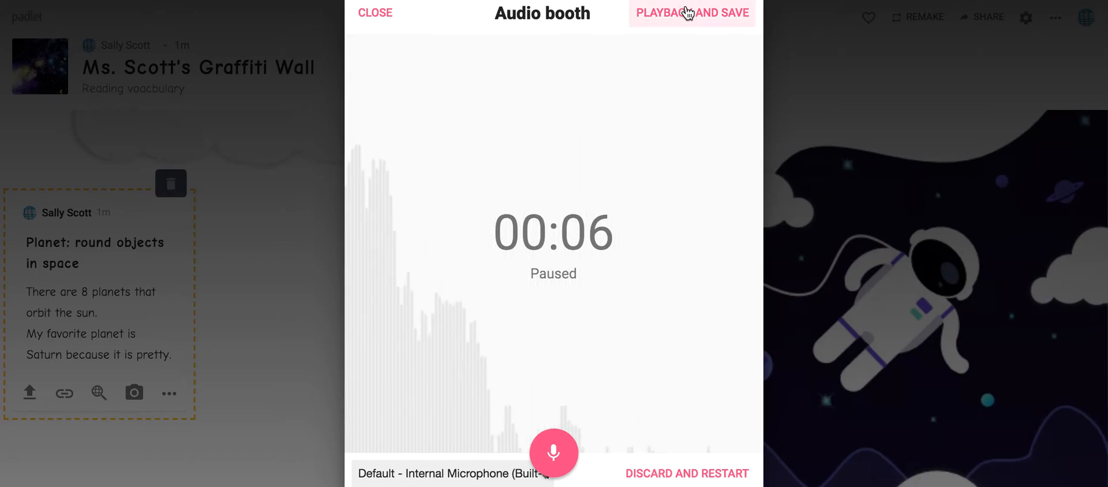
pyautogui.click(687, 13)
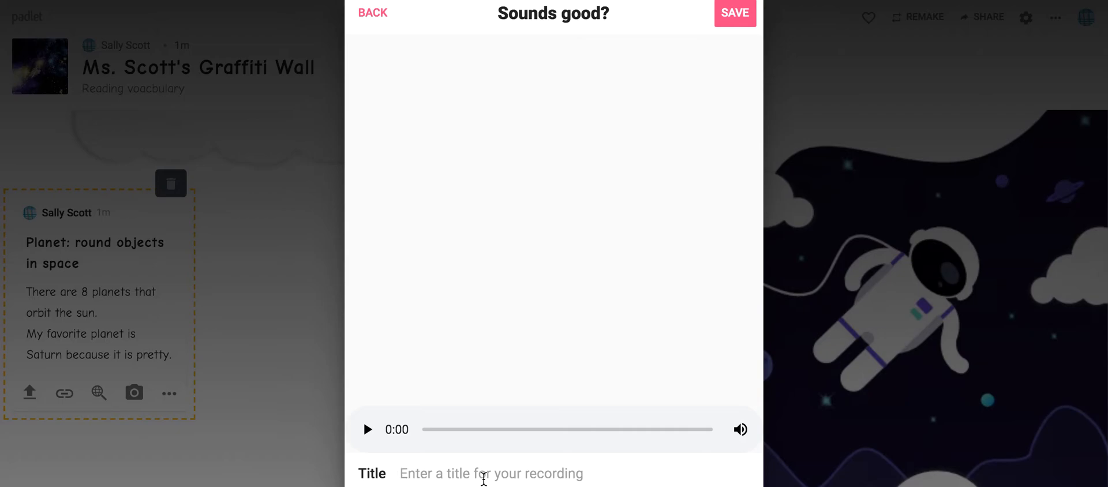
pyautogui.write('Planets')
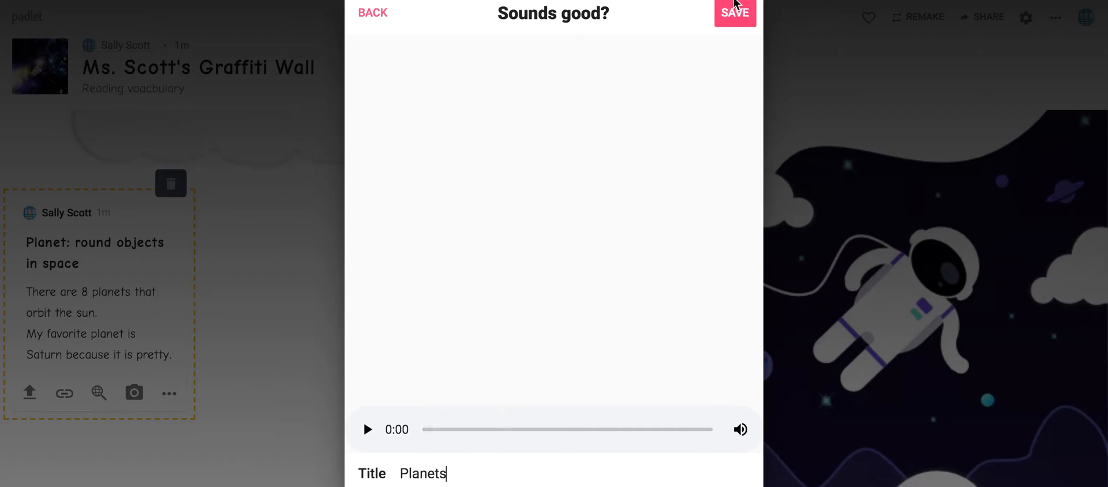
pyautogui.click(734, 14)
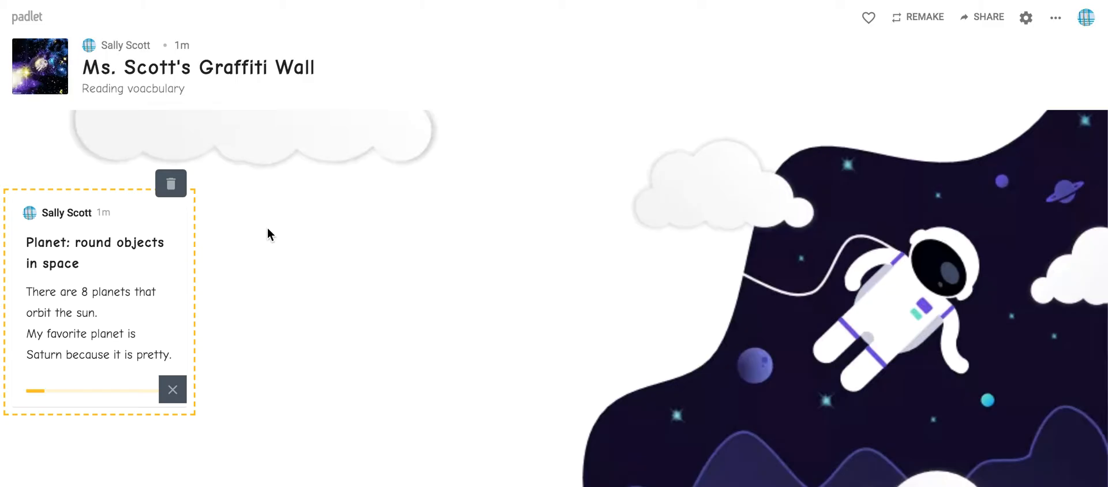
# Play the "Planets" recording in the post and in its own browser tab, and remove it from the post.
pyautogui.scroll(-3, 205, 292)
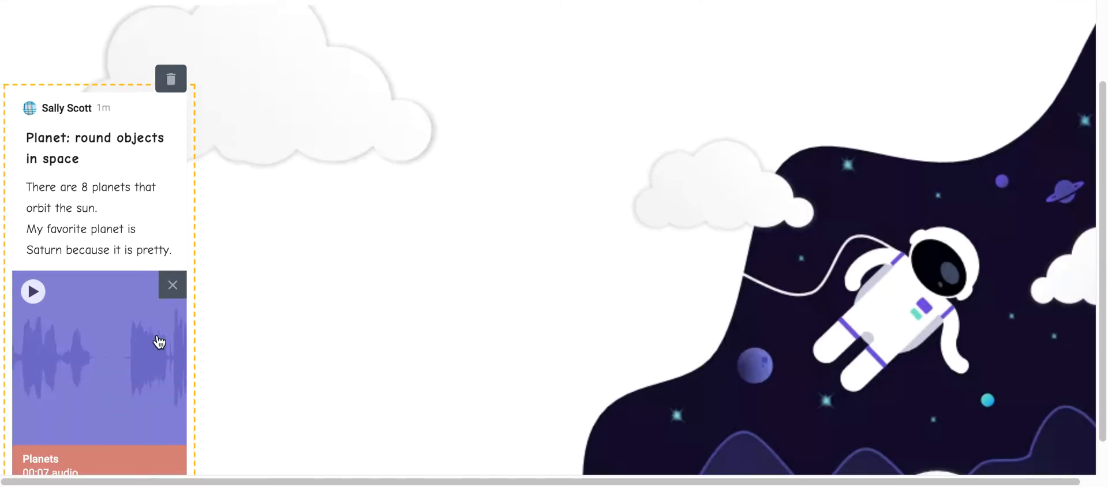
pyautogui.click(112, 357)
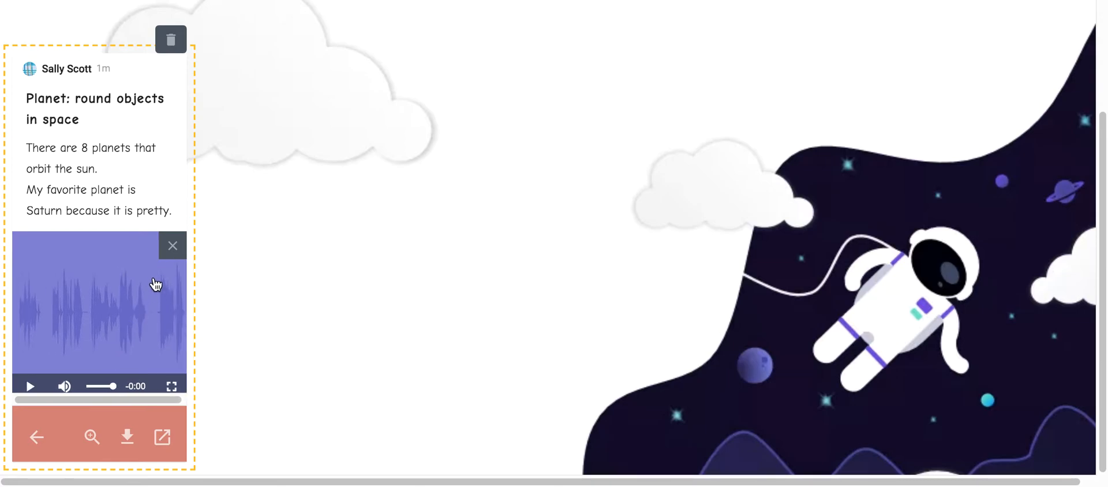
pyautogui.click(162, 437)
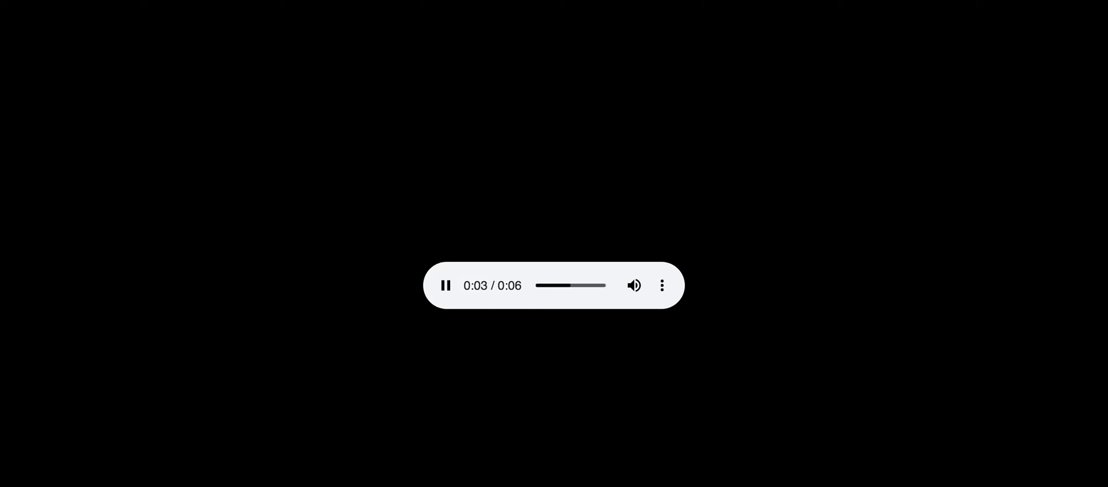
pyautogui.hotkey('ctrl', 'w')
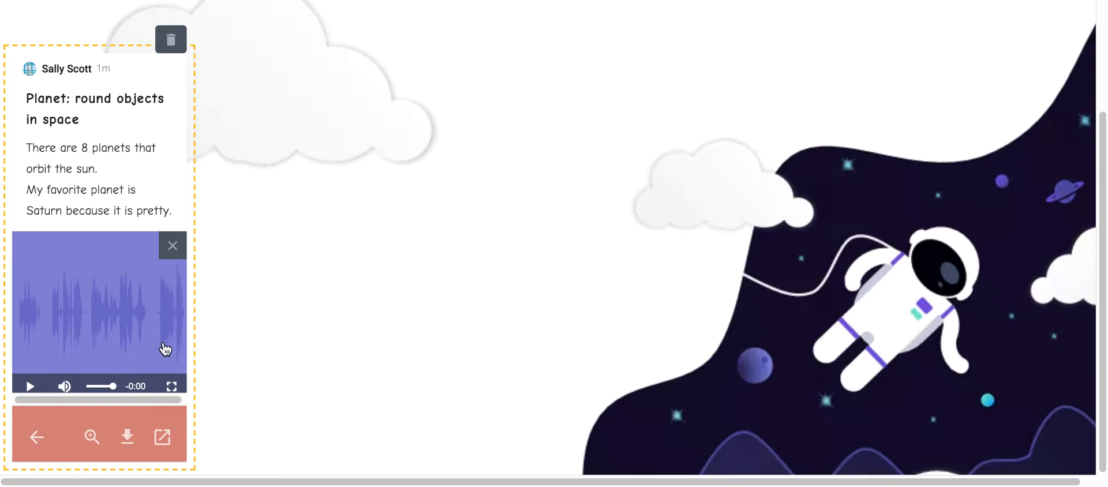
pyautogui.click(172, 246)
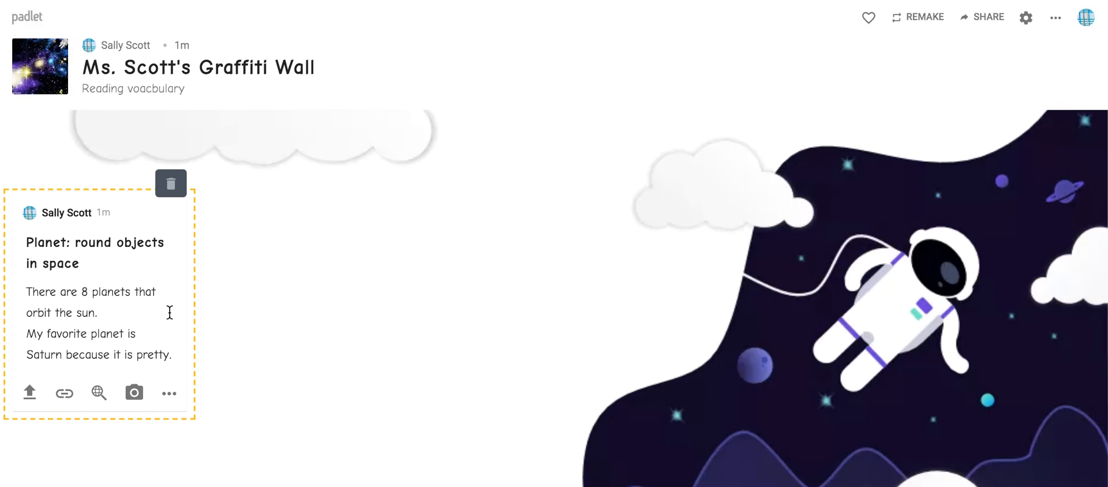
# Create a Draw attachment for the planet post and sketch three yellow stars near the edges of the white canvas.
pyautogui.click(169, 397)
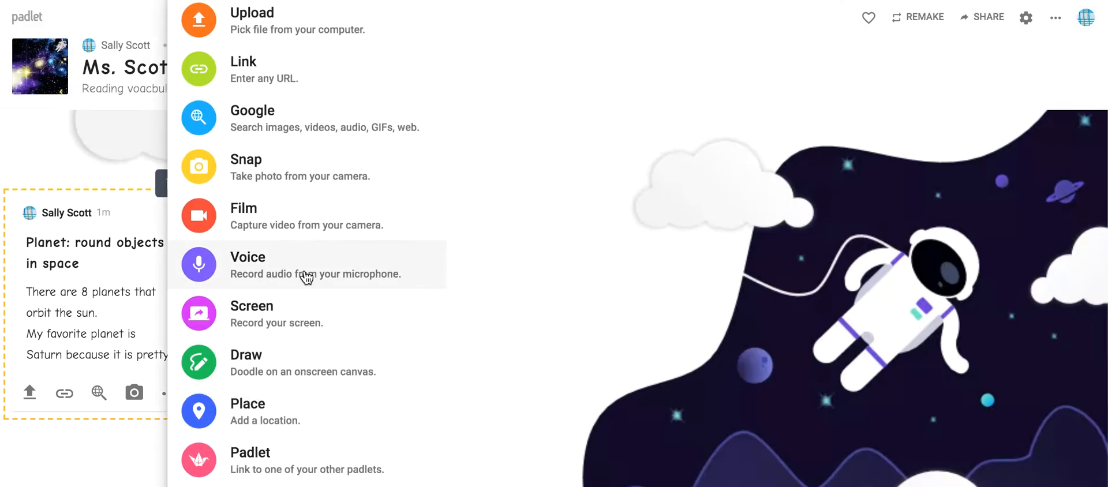
pyautogui.click(286, 374)
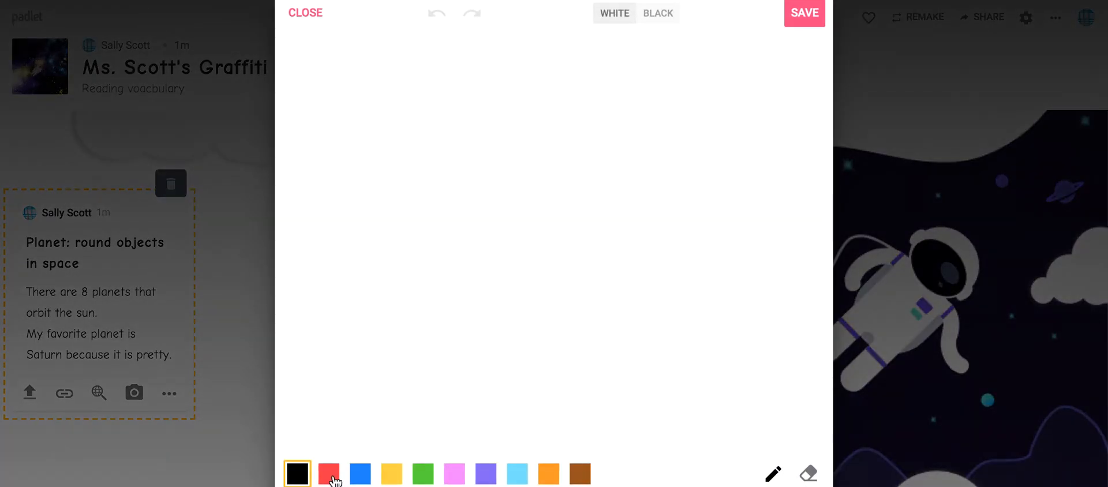
pyautogui.click(391, 474)
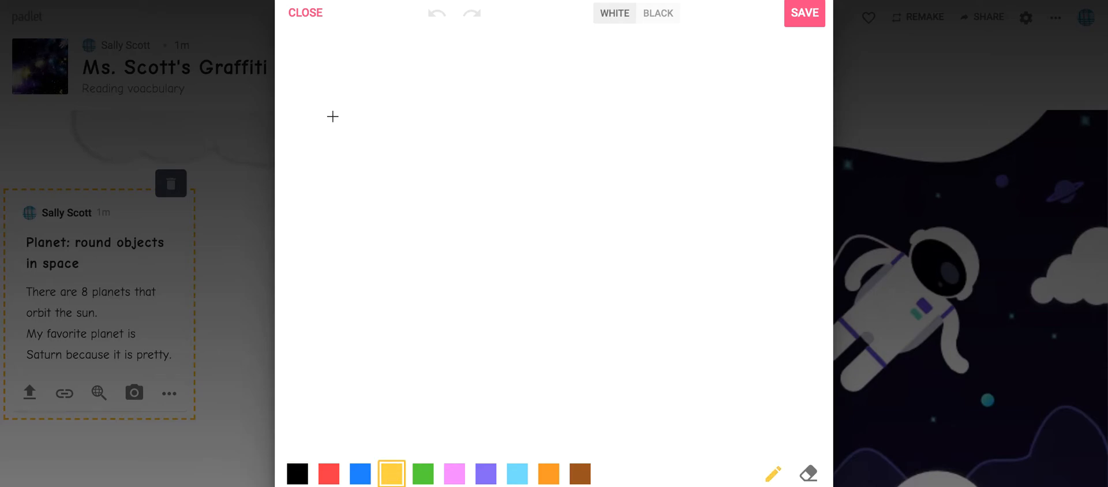
pyautogui.moveTo(398, 158)
pyautogui.mouseDown()
pyautogui.moveTo(363, 182)
pyautogui.moveTo(446, 100)
pyautogui.mouseUp()
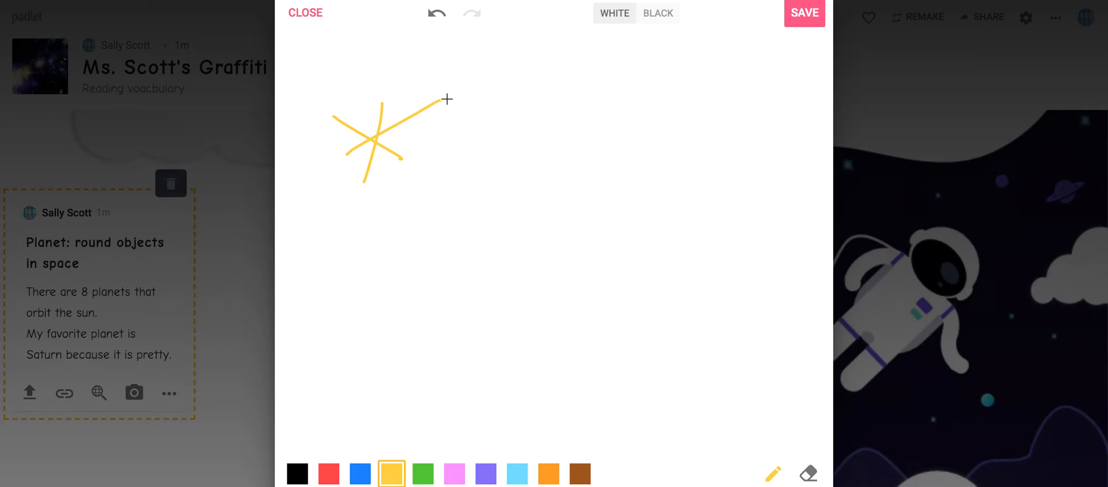
pyautogui.moveTo(797, 224); pyautogui.dragTo(806, 239)
pyautogui.moveTo(784, 148); pyautogui.dragTo(749, 239)
pyautogui.moveTo(813, 180); pyautogui.dragTo(816, 179)
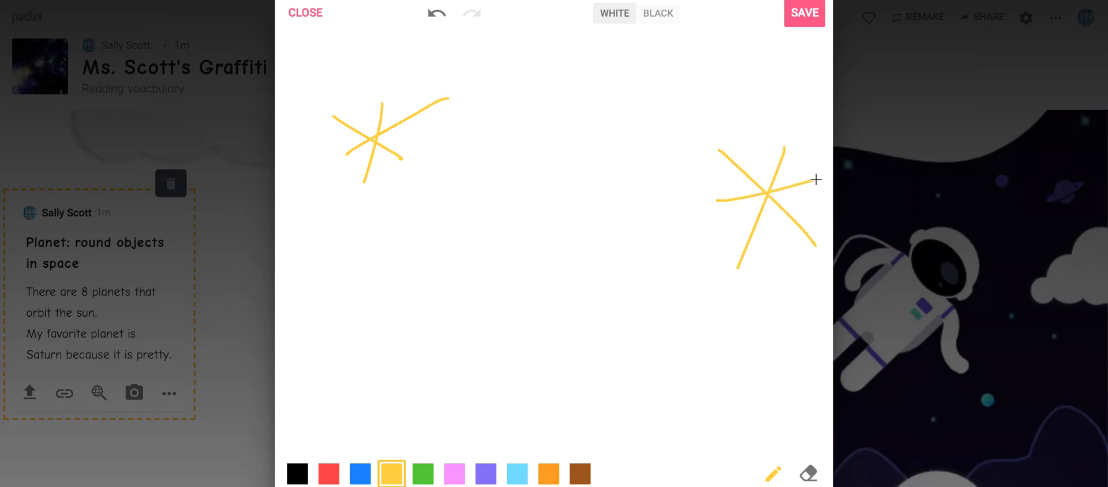
pyautogui.moveTo(433, 336); pyautogui.dragTo(369, 420)
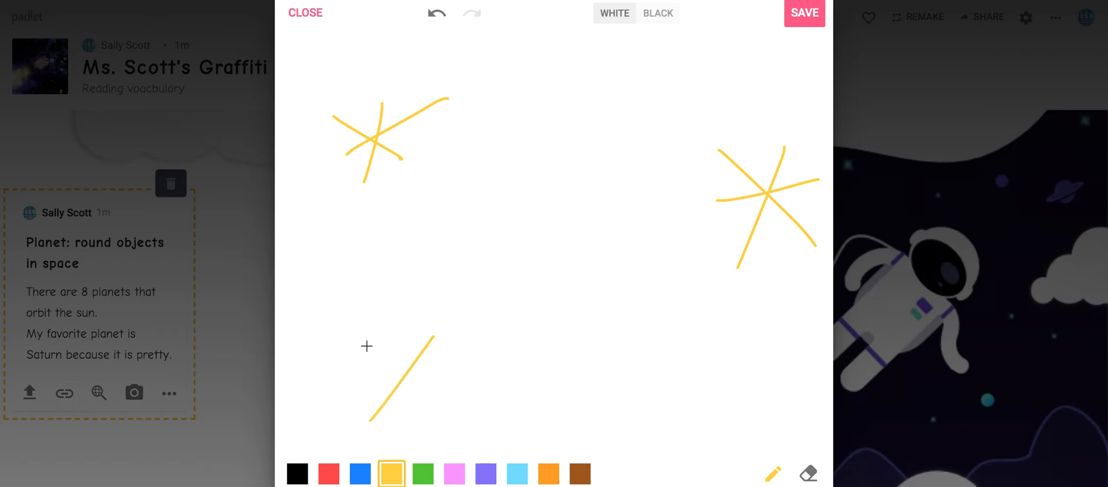
pyautogui.moveTo(444, 419); pyautogui.dragTo(458, 428)
pyautogui.moveTo(368, 391); pyautogui.dragTo(466, 376)
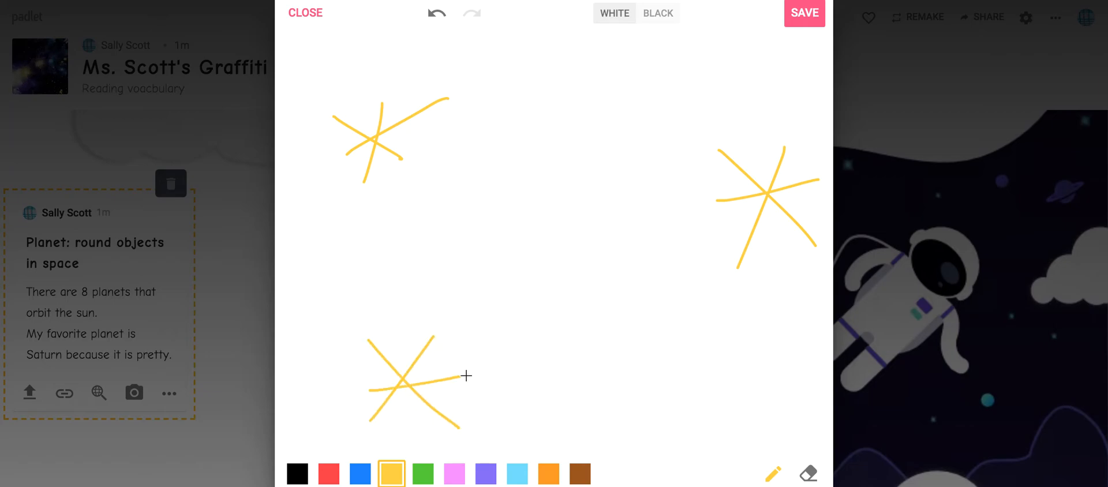
# Draw a blue round planet in the middle of the canvas with a tilted red ring across it.
pyautogui.click(359, 475)
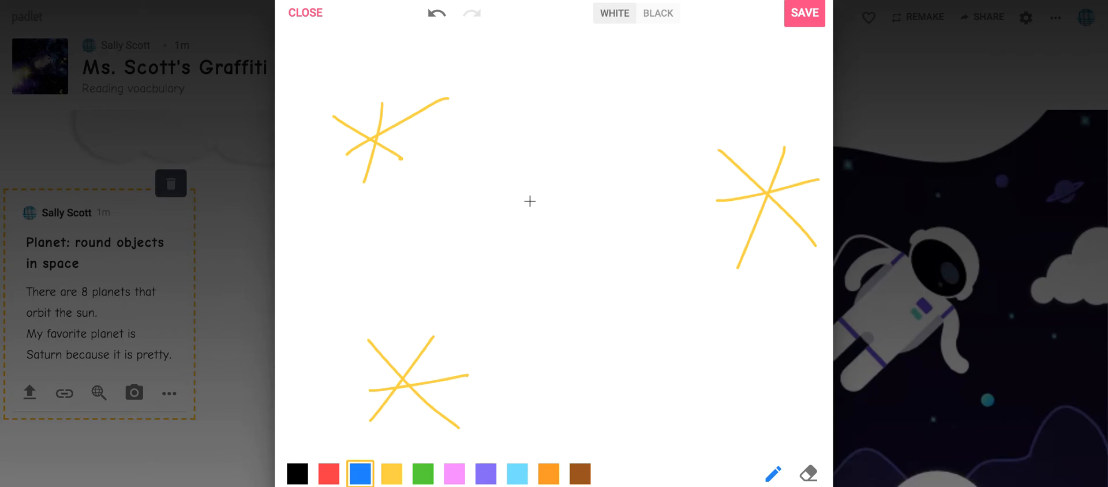
pyautogui.moveTo(566, 177)
pyautogui.mouseDown()
pyautogui.moveTo(480, 225)
pyautogui.moveTo(514, 321)
pyautogui.moveTo(591, 321)
pyautogui.moveTo(617, 261)
pyautogui.moveTo(575, 178)
pyautogui.mouseUp()
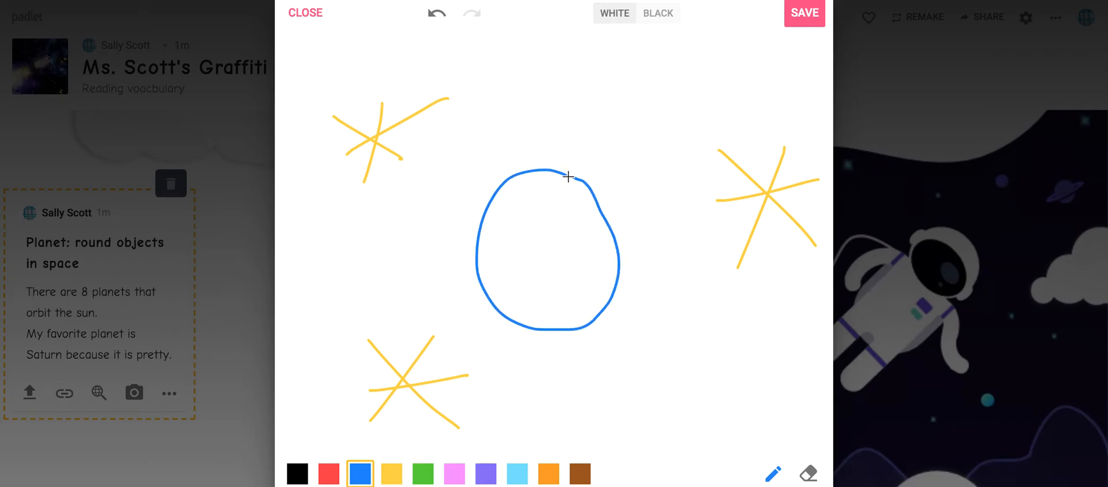
pyautogui.click(329, 474)
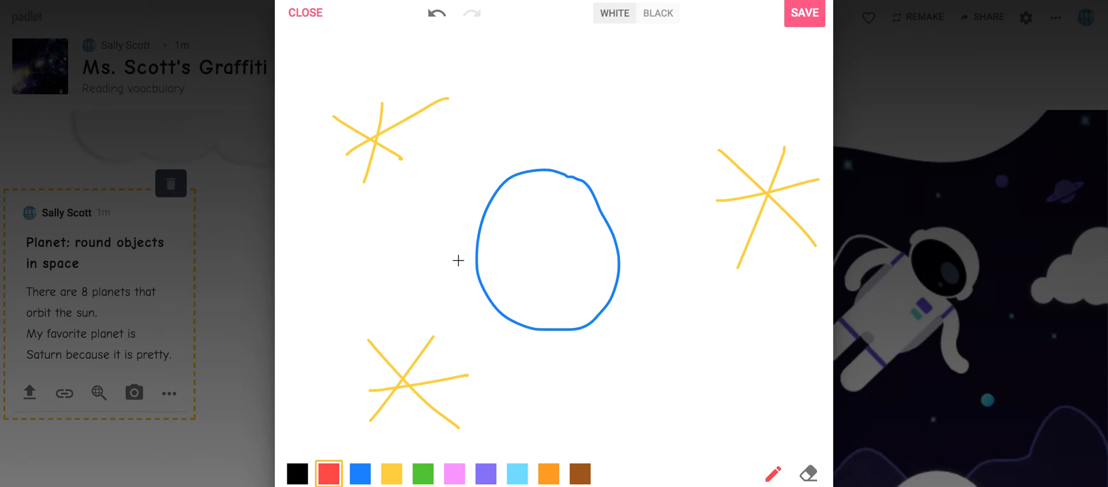
pyautogui.moveTo(457, 261)
pyautogui.mouseDown()
pyautogui.moveTo(593, 202)
pyautogui.moveTo(618, 218)
pyautogui.moveTo(512, 282)
pyautogui.moveTo(448, 277)
pyautogui.moveTo(463, 258)
pyautogui.mouseUp()
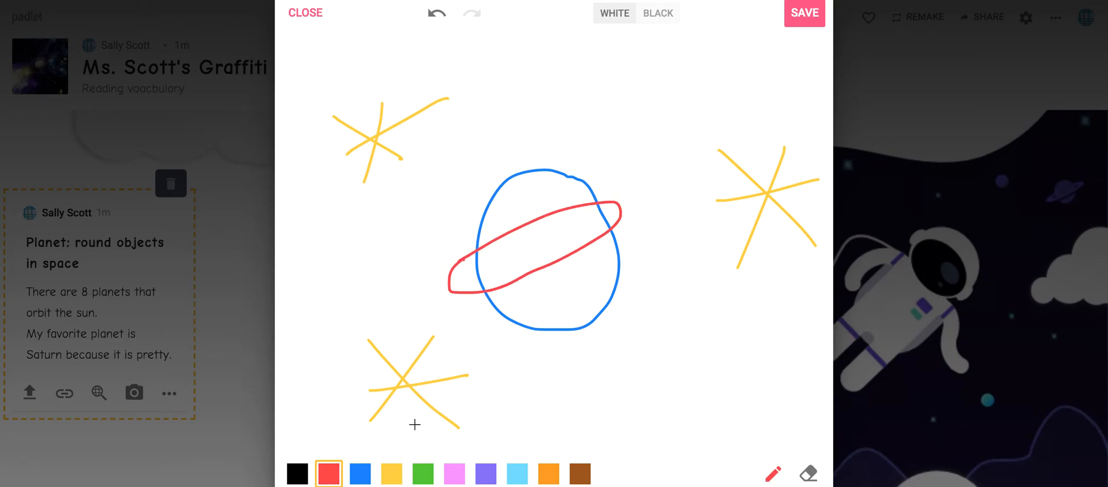
# Add a green and a purple ring around the planet, save the drawing to the post and finish editing the post.
pyautogui.click(426, 478)
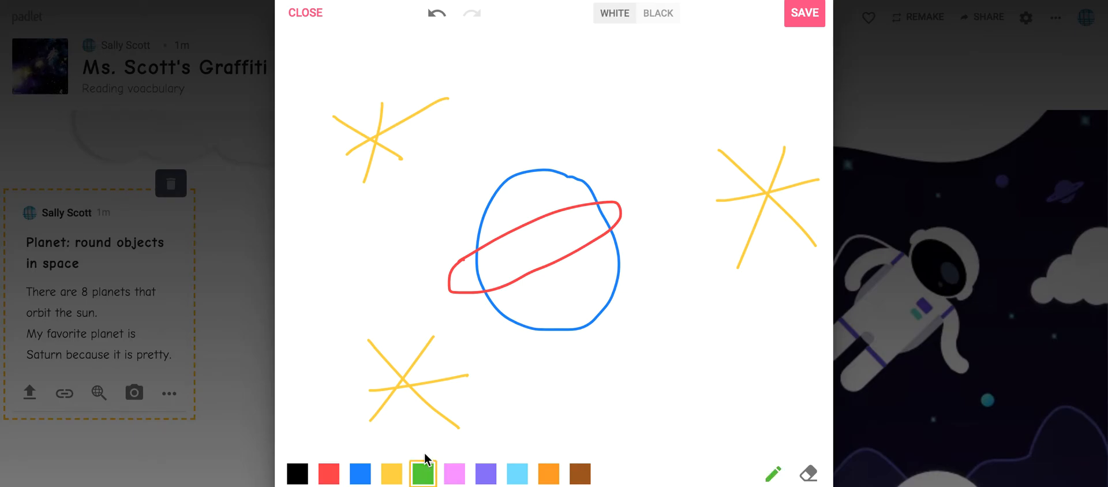
pyautogui.moveTo(453, 244)
pyautogui.mouseDown()
pyautogui.moveTo(530, 191)
pyautogui.moveTo(623, 188)
pyautogui.moveTo(643, 220)
pyautogui.moveTo(615, 252)
pyautogui.mouseUp()
pyautogui.moveTo(562, 285)
pyautogui.mouseDown()
pyautogui.moveTo(480, 321)
pyautogui.moveTo(440, 314)
pyautogui.moveTo(452, 255)
pyautogui.mouseUp()
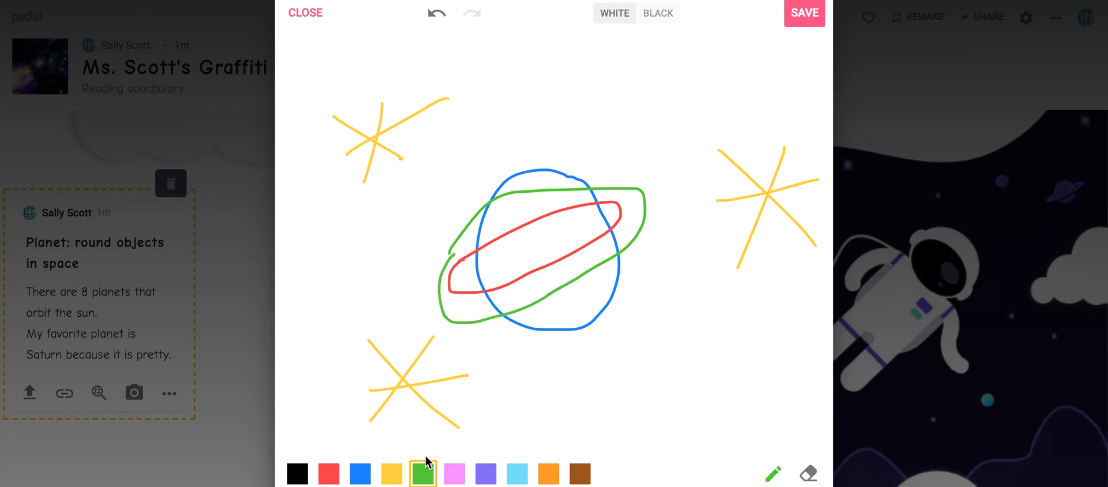
pyautogui.click(486, 470)
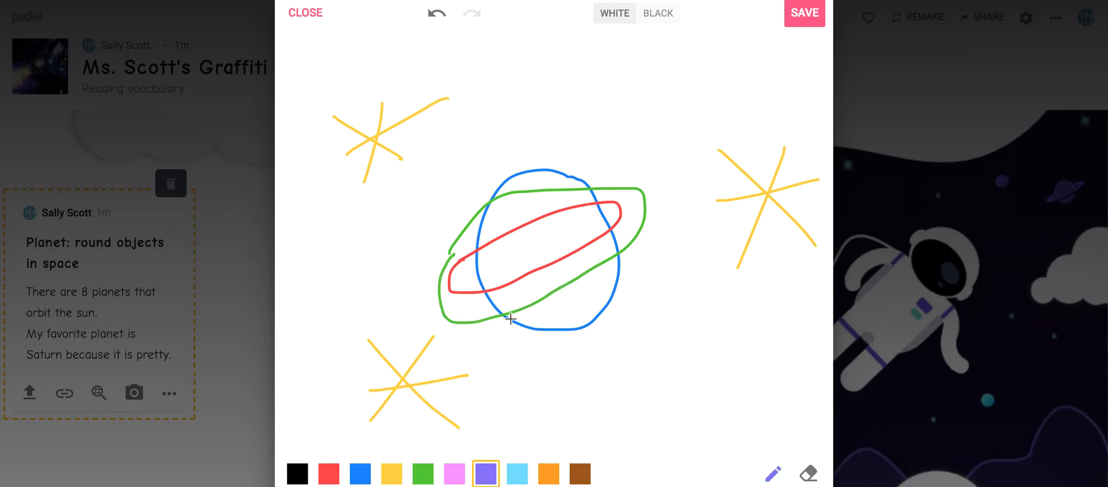
pyautogui.moveTo(536, 206); pyautogui.dragTo(592, 195)
pyautogui.moveTo(637, 220)
pyautogui.mouseDown()
pyautogui.moveTo(535, 299)
pyautogui.moveTo(461, 315)
pyautogui.mouseUp()
pyautogui.moveTo(467, 242); pyautogui.dragTo(477, 238)
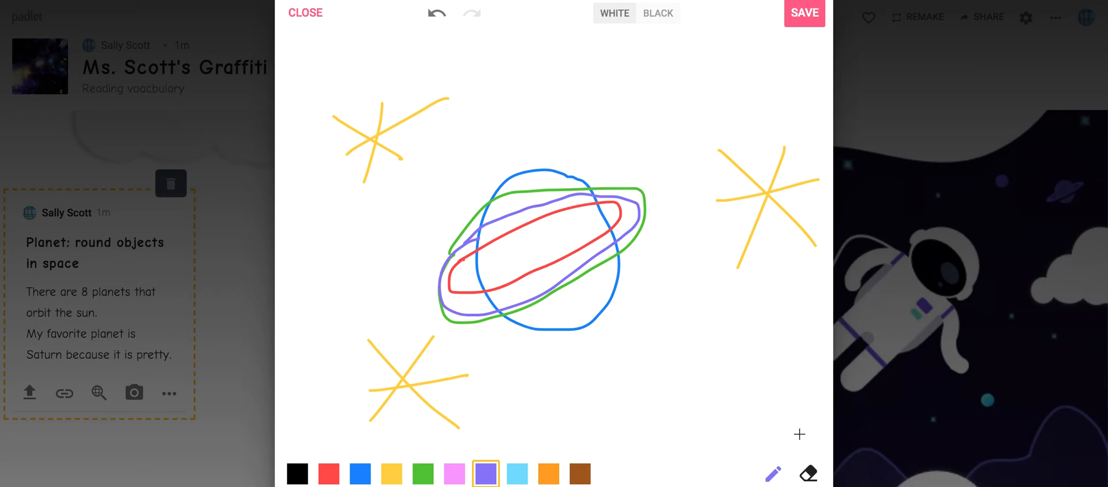
pyautogui.click(803, 16)
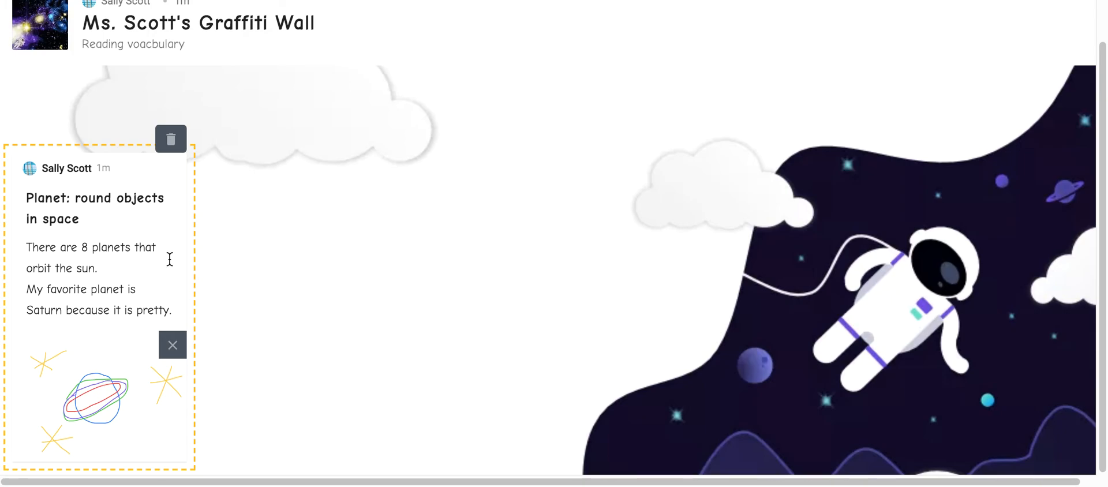
pyautogui.click(277, 238)
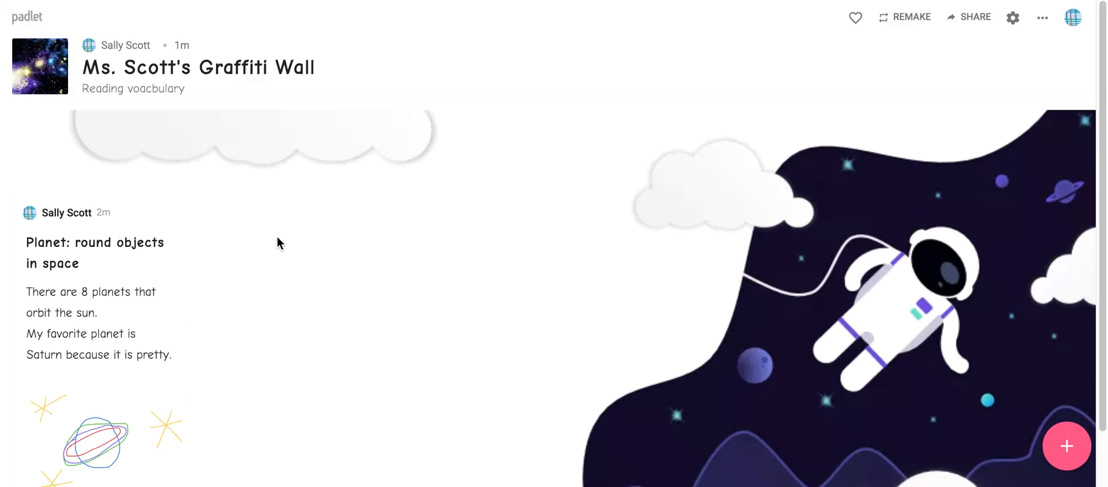
# Try yellow as the planet post's colour and change it to light blue.
pyautogui.moveTo(148, 316)
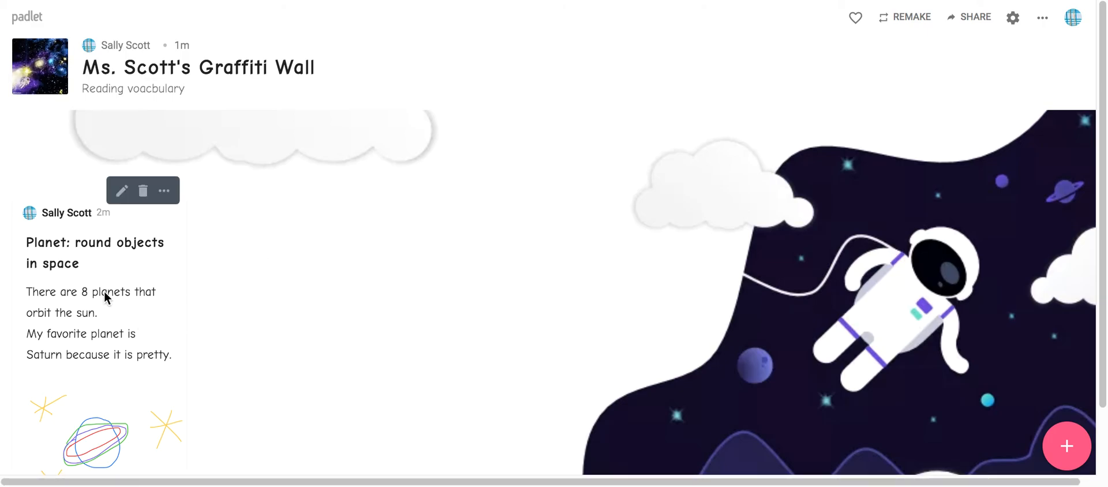
pyautogui.click(166, 194)
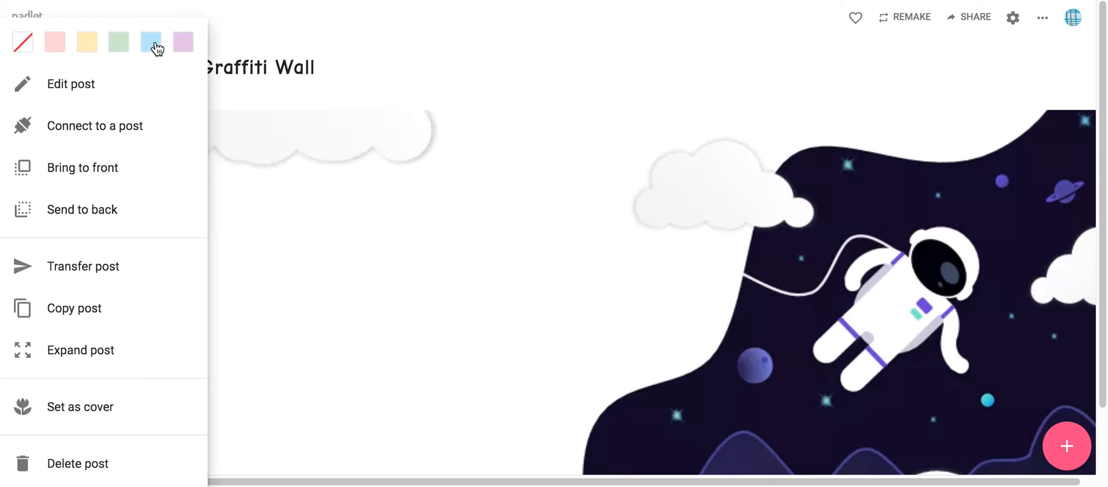
pyautogui.click(90, 42)
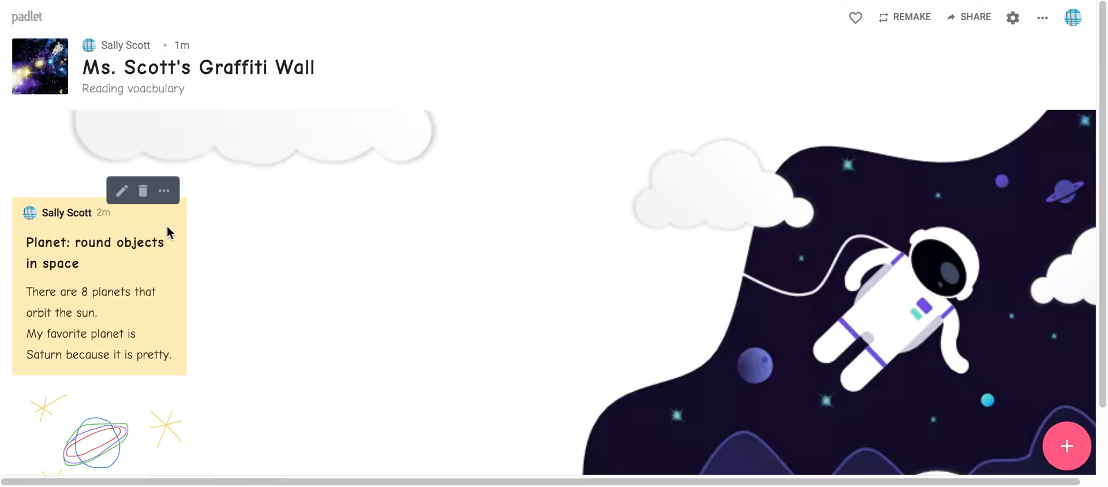
pyautogui.click(167, 192)
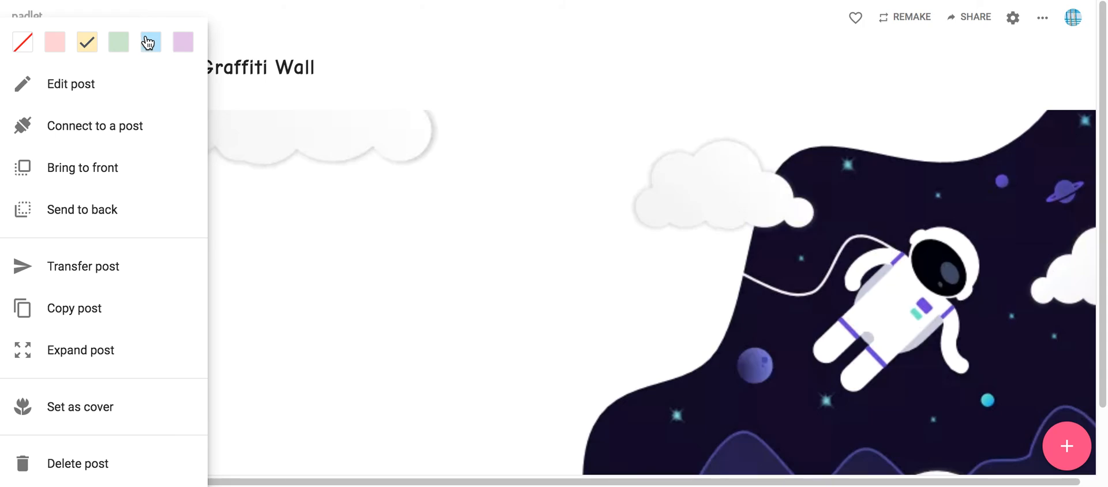
pyautogui.click(148, 43)
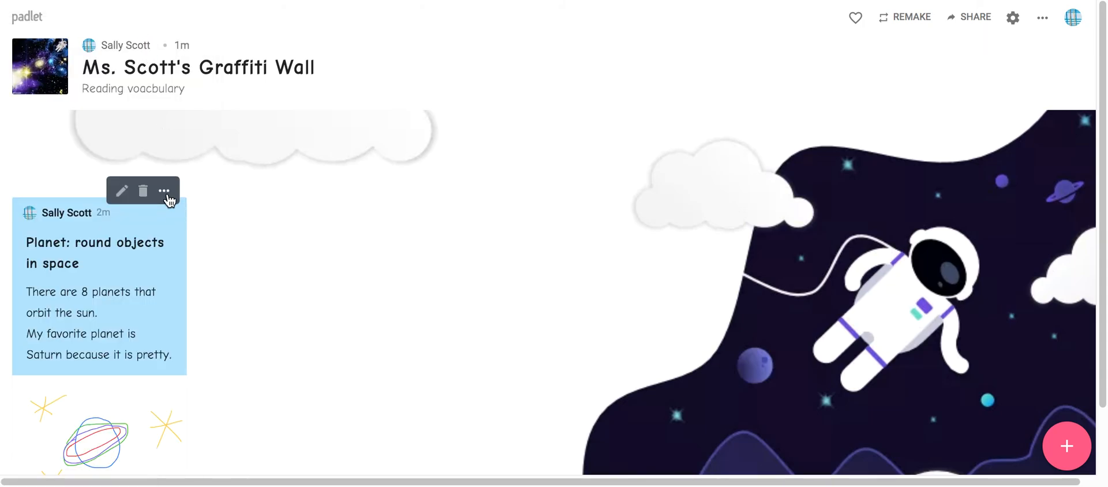
# Reopen the planet post for editing and remove the attached drawing.
pyautogui.click(166, 194)
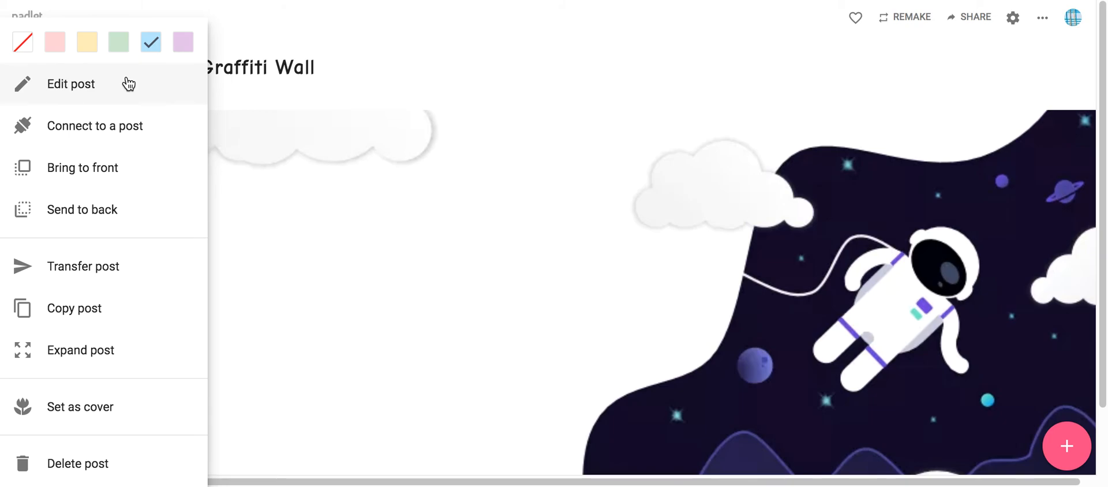
pyautogui.click(128, 84)
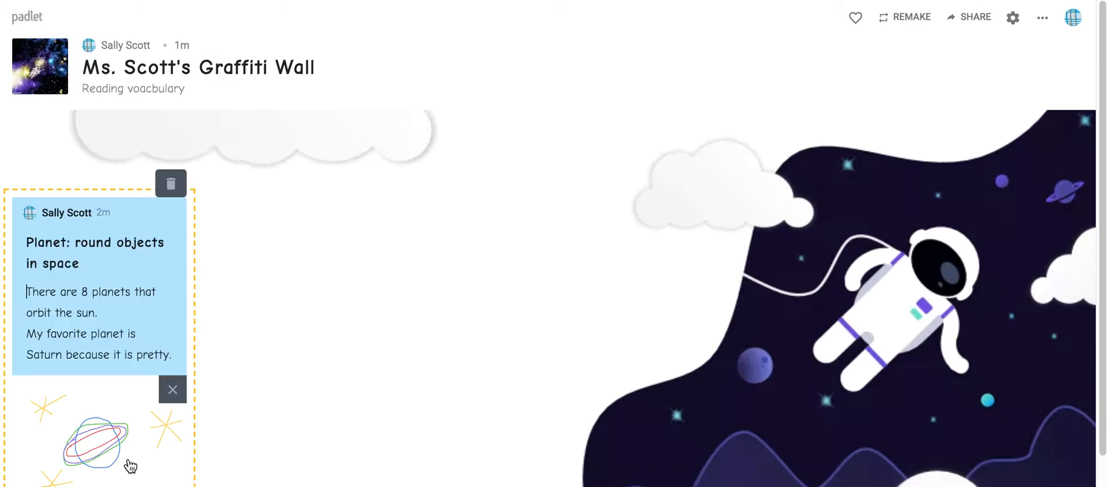
pyautogui.click(169, 391)
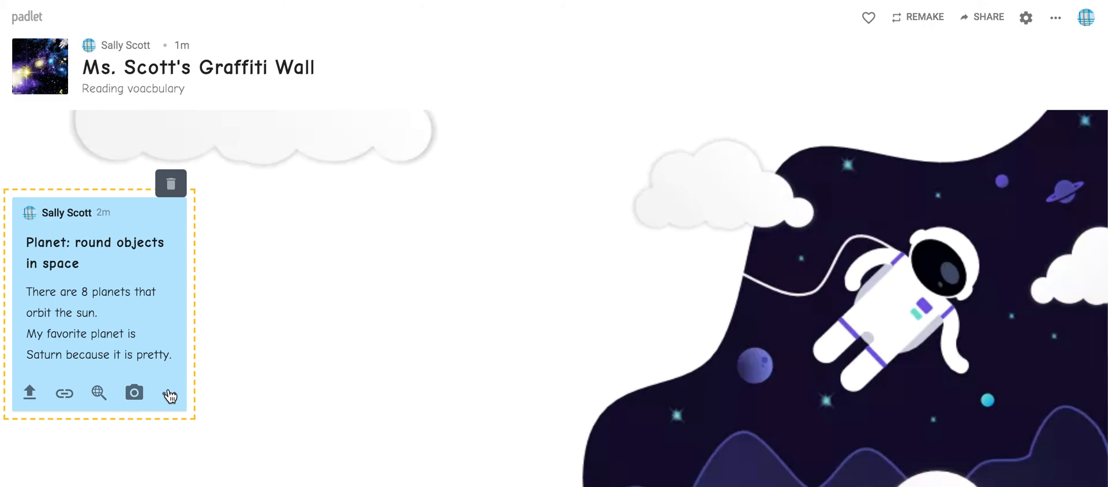
# Finish editing the planet post and view its list of post options.
pyautogui.click(280, 316)
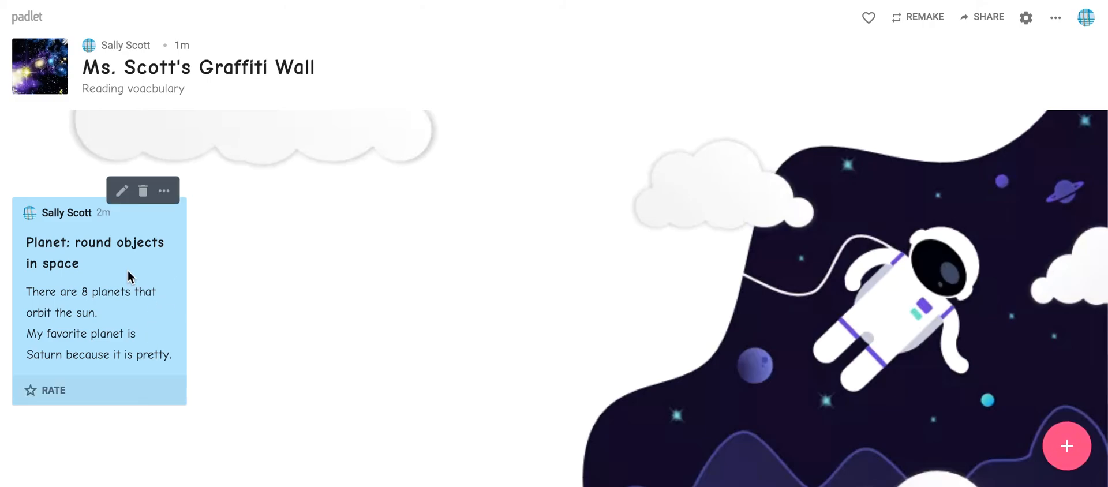
pyautogui.click(166, 193)
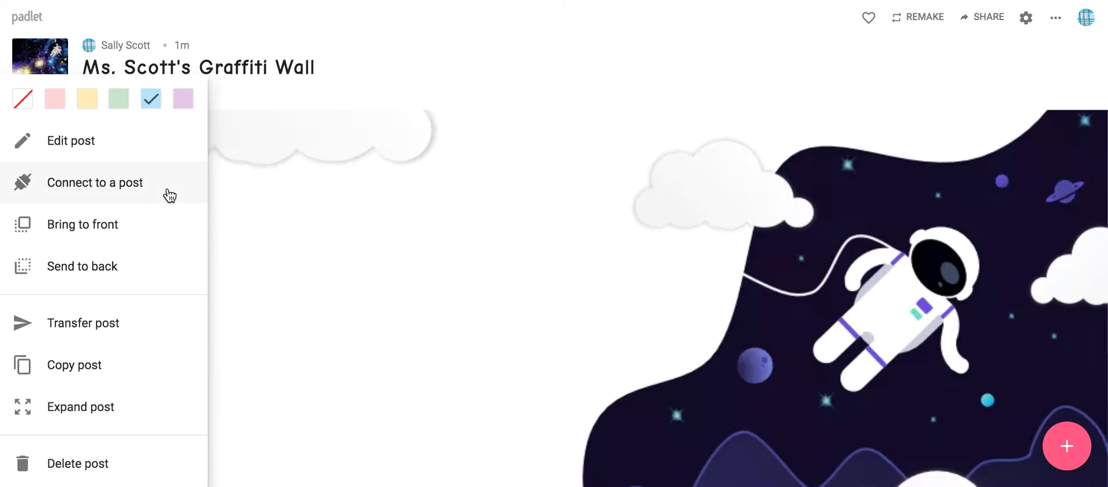
pyautogui.click(242, 195)
# Try the planet post beside the astronaut, widening it and bringing it back to its narrow width.
pyautogui.moveTo(148, 203)
pyautogui.moveTo(144, 221); pyautogui.dragTo(732, 141)
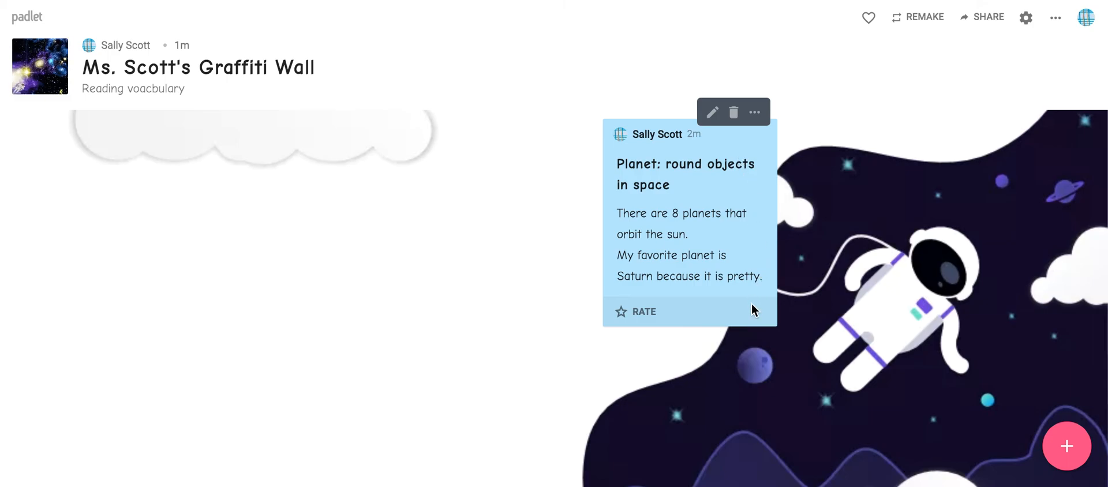
pyautogui.moveTo(776, 325); pyautogui.dragTo(829, 302)
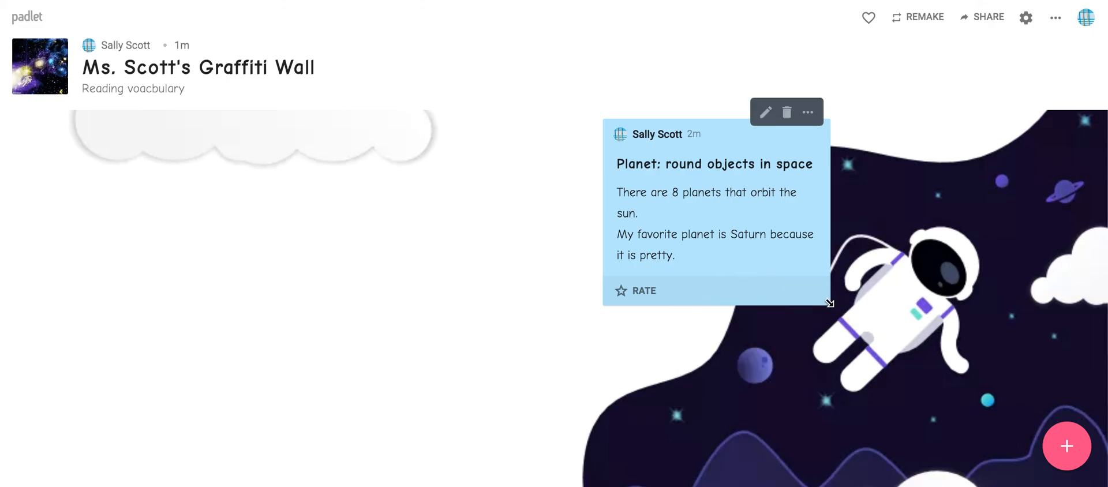
pyautogui.moveTo(829, 303); pyautogui.dragTo(775, 299)
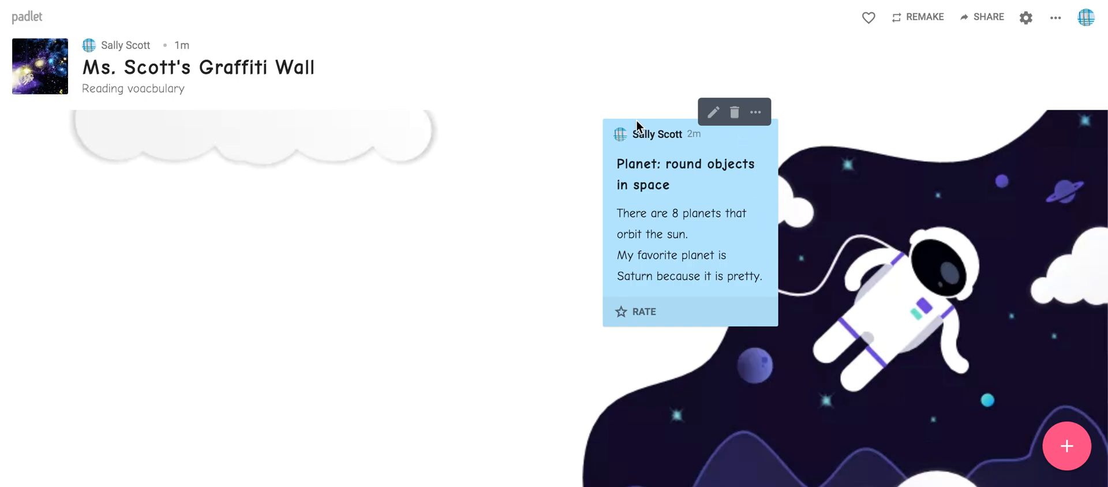
# Move the planet post to the upper-left corner of the wall, directly below the header.
pyautogui.moveTo(638, 120); pyautogui.dragTo(47, 107)
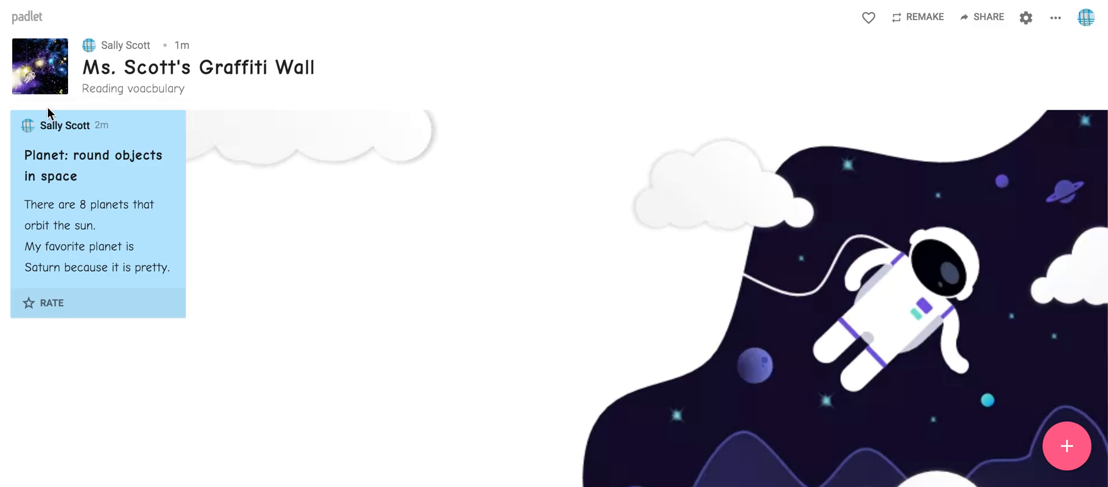